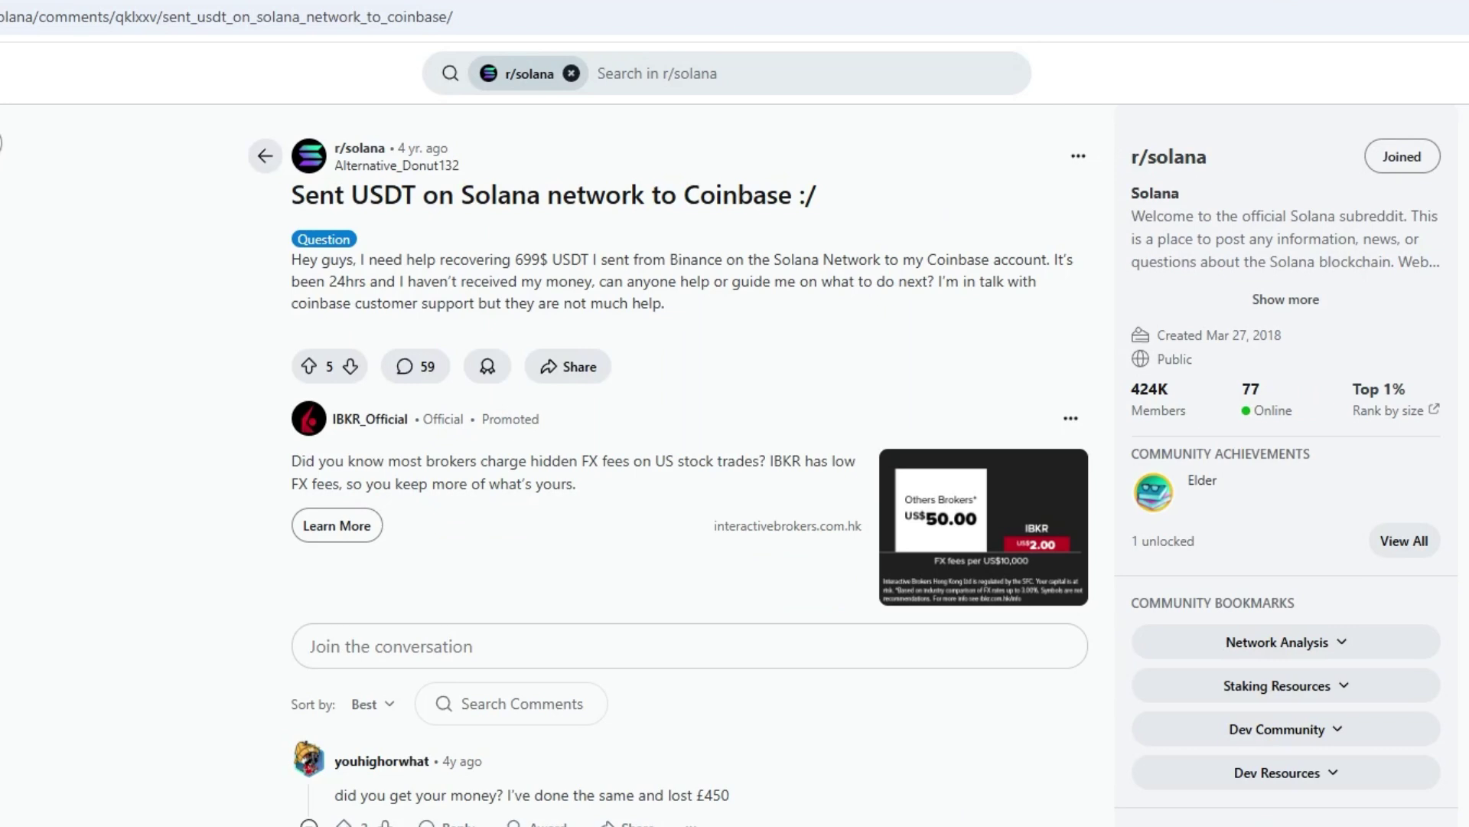
Scroll down the 'Recover unsupported crypto' article to its Asset recovery service section.
{"action": "scroll", "coordinate": [689, 459], "scroll_direction": "down", "scroll_amount": 7}
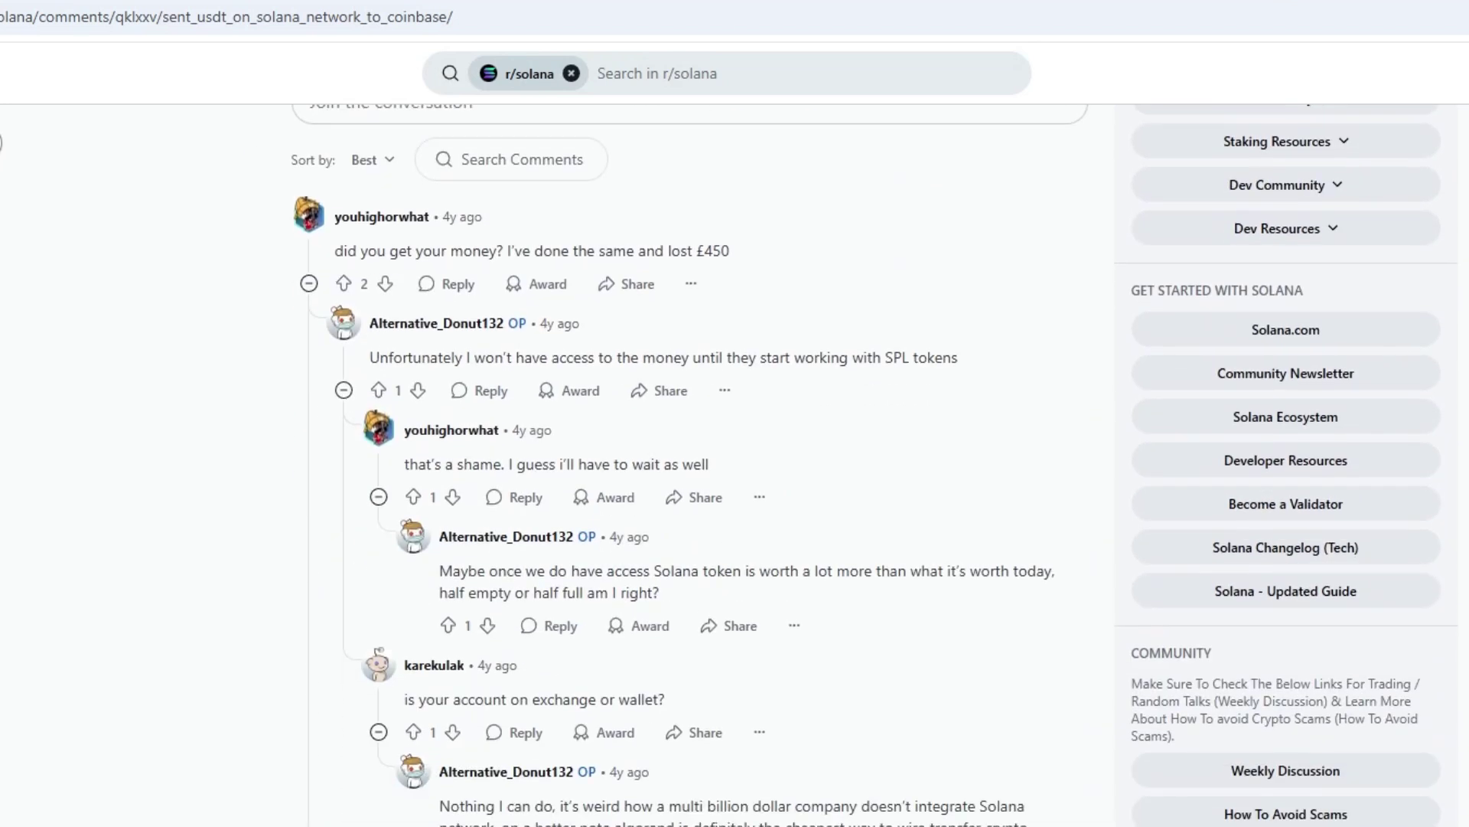
{"action": "scroll", "coordinate": [688, 459], "scroll_direction": "down", "scroll_amount": 7}
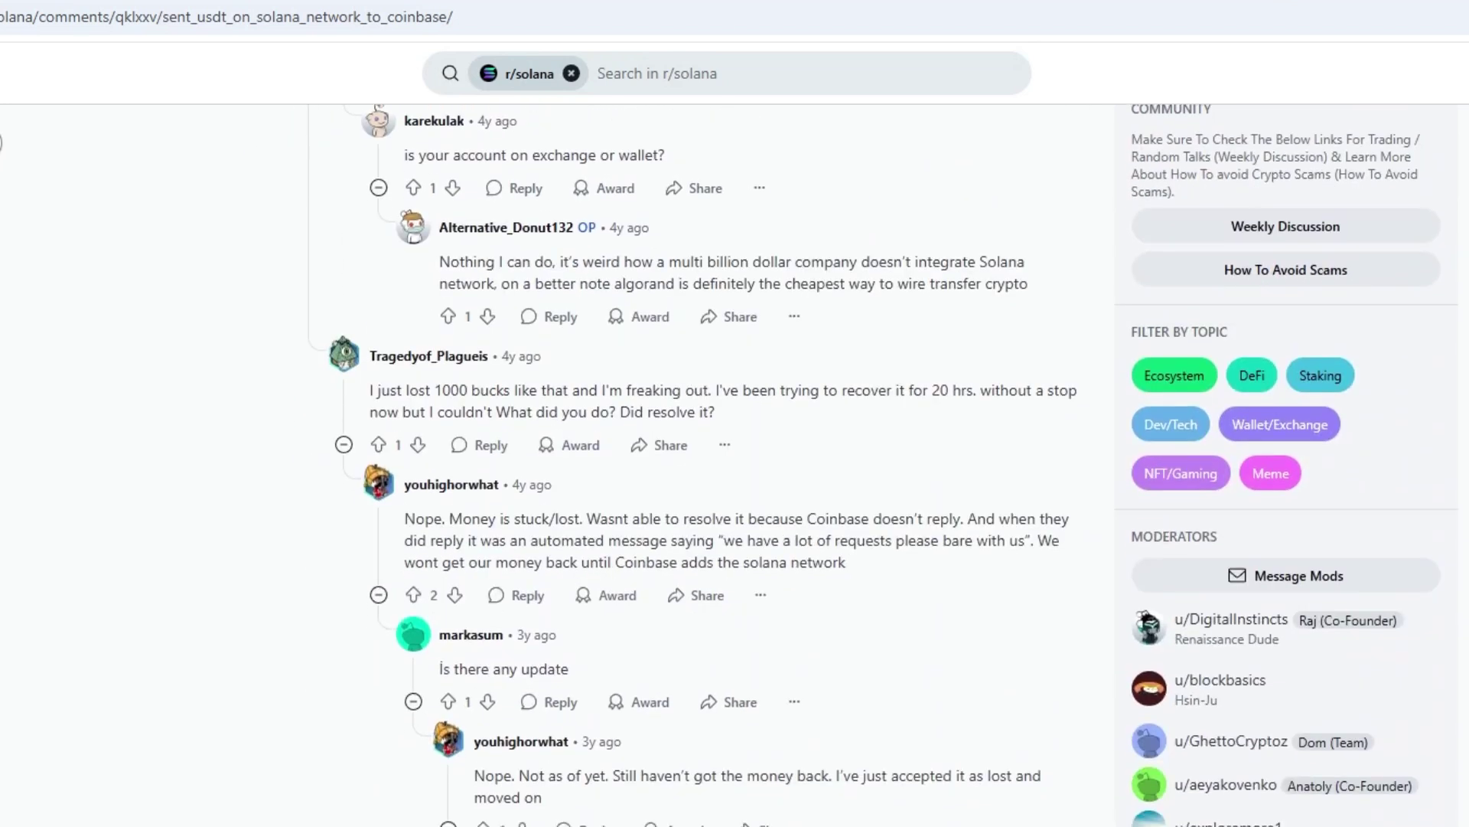
{"action": "scroll", "coordinate": [689, 459], "scroll_direction": "down", "scroll_amount": 11}
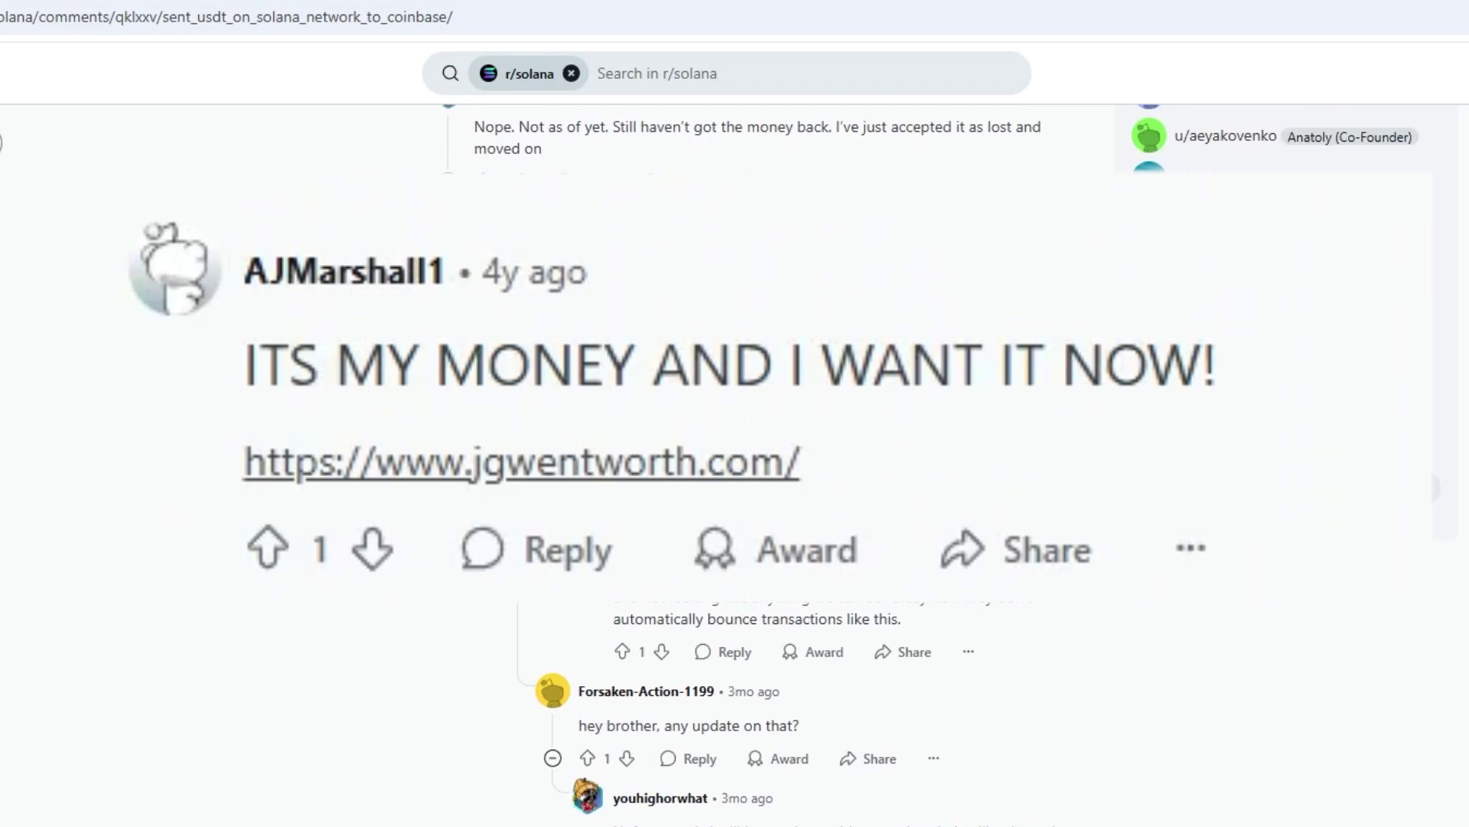
{"action": "scroll", "coordinate": [688, 460], "scroll_direction": "down", "scroll_amount": 6}
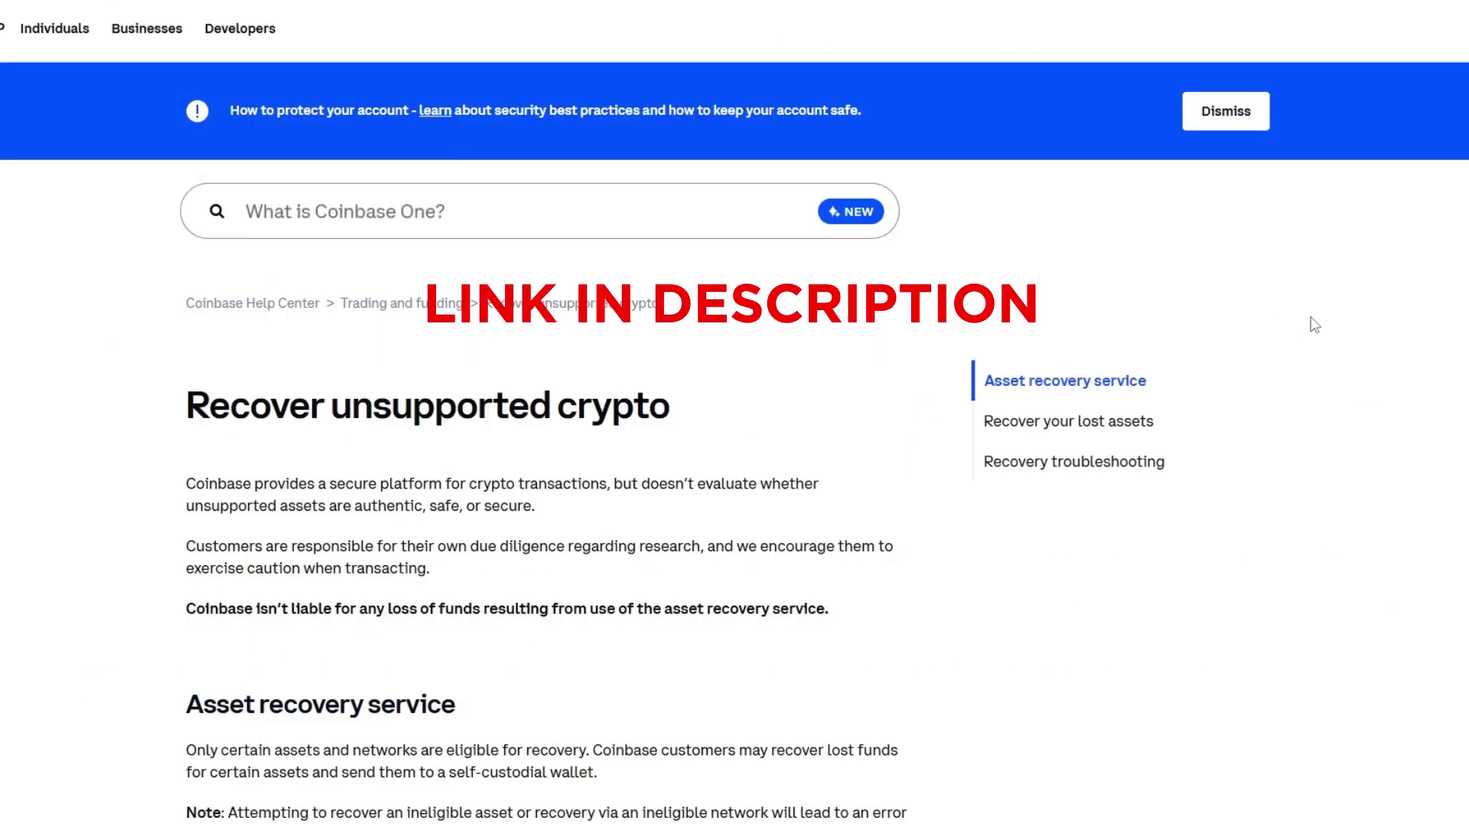
Scroll through the article to the 5% fee over $100 and the five recovery steps.
{"action": "scroll", "coordinate": [1315, 325], "scroll_direction": "down", "scroll_amount": 2}
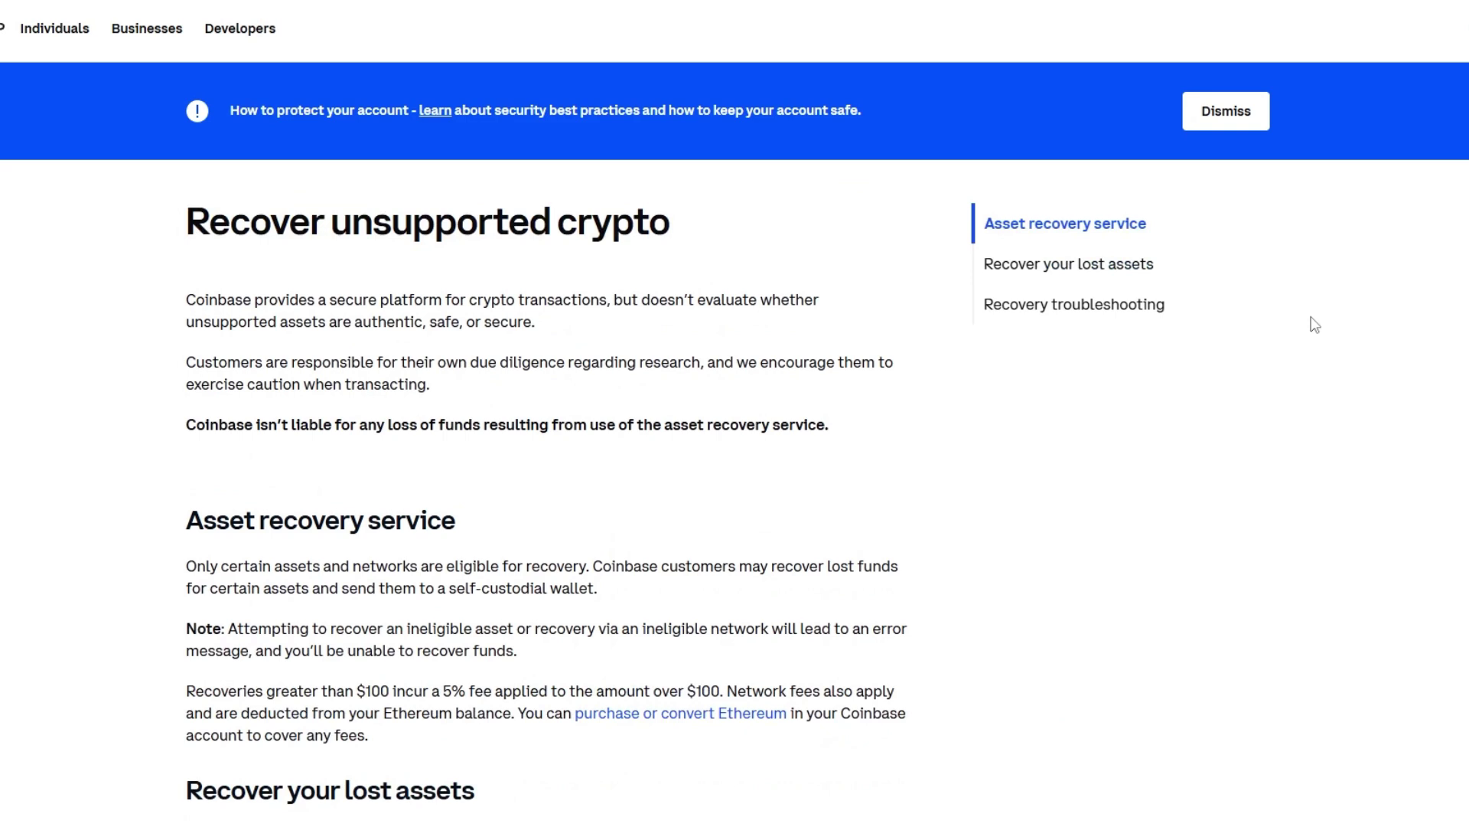
{"action": "scroll", "coordinate": [1315, 318], "scroll_direction": "down", "scroll_amount": 5}
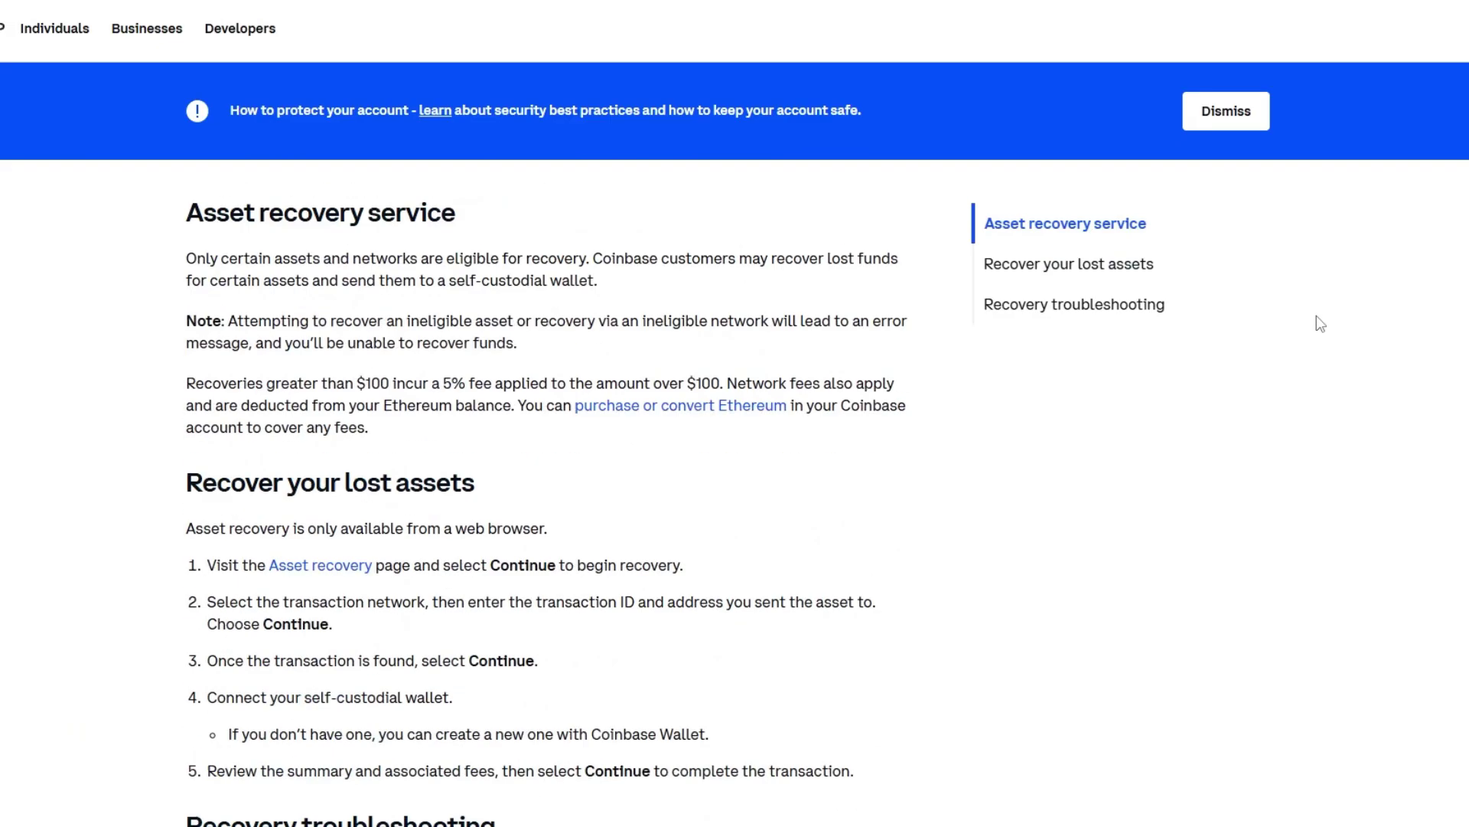
{"action": "scroll", "coordinate": [1318, 322], "scroll_direction": "down", "scroll_amount": 2}
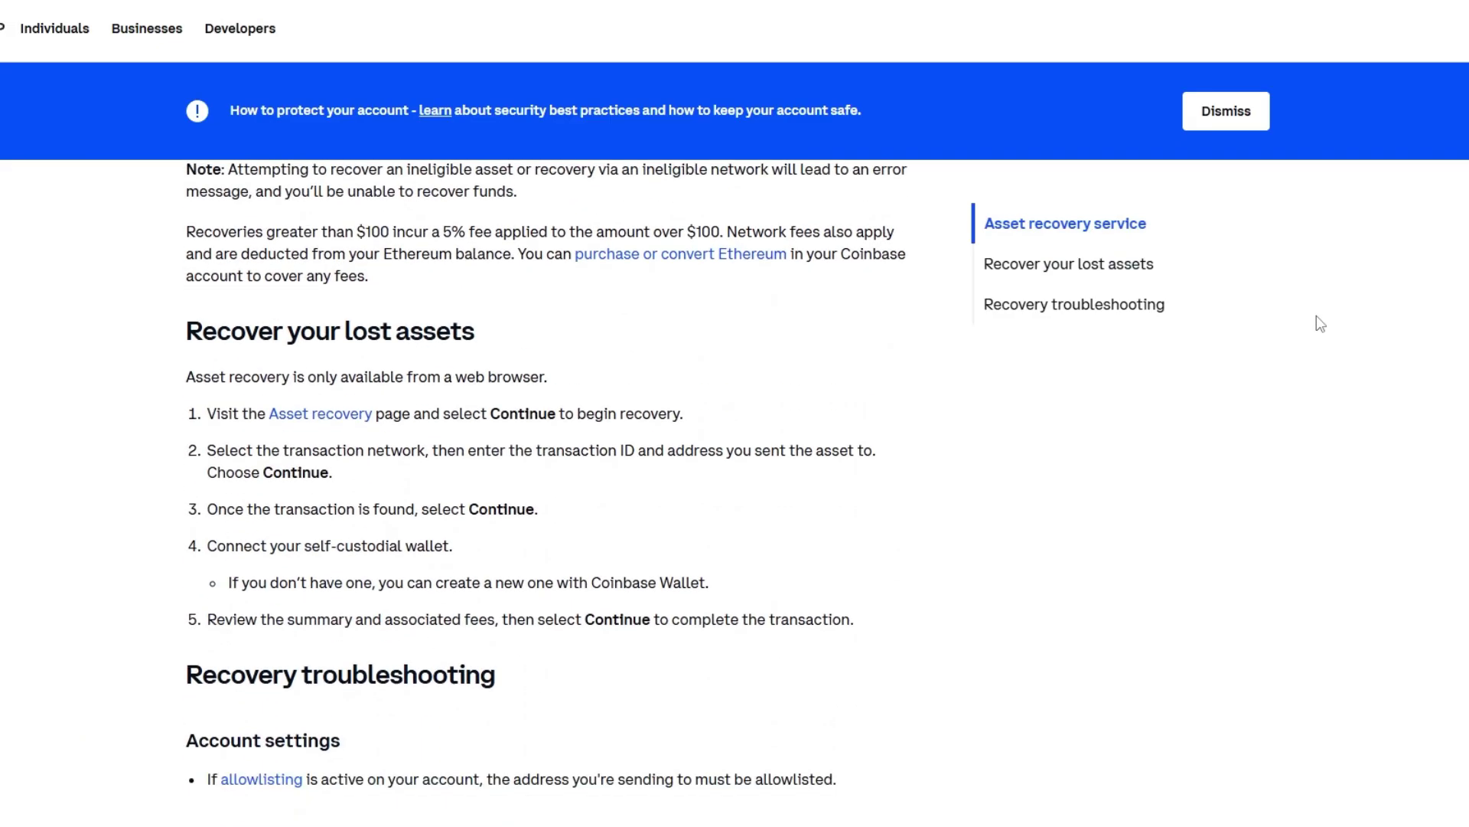
Begin a new asset recovery and choose Solana as the transaction network.
{"action": "left_click", "coordinate": [343, 425]}
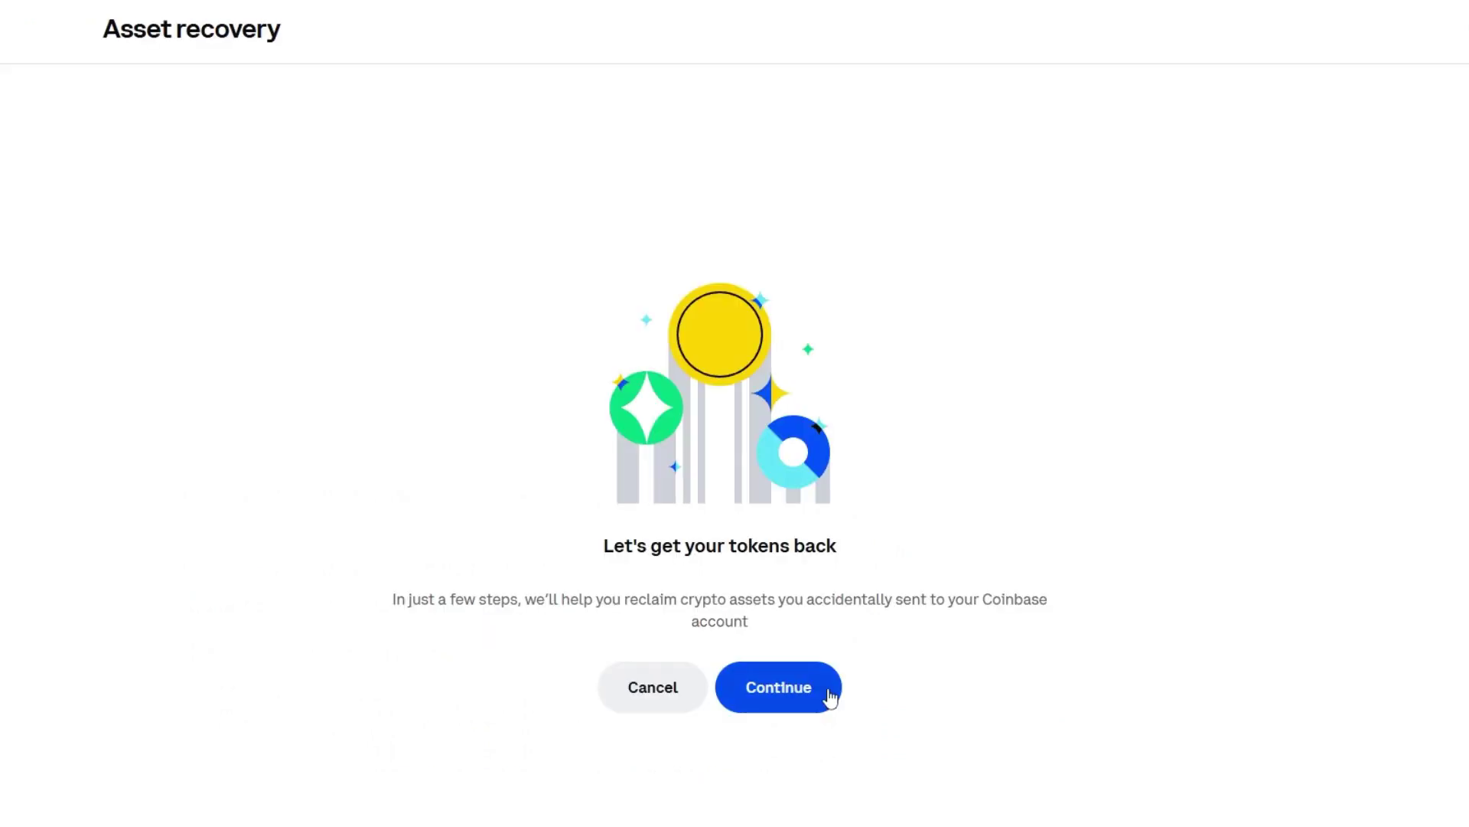
{"action": "left_click", "coordinate": [810, 686]}
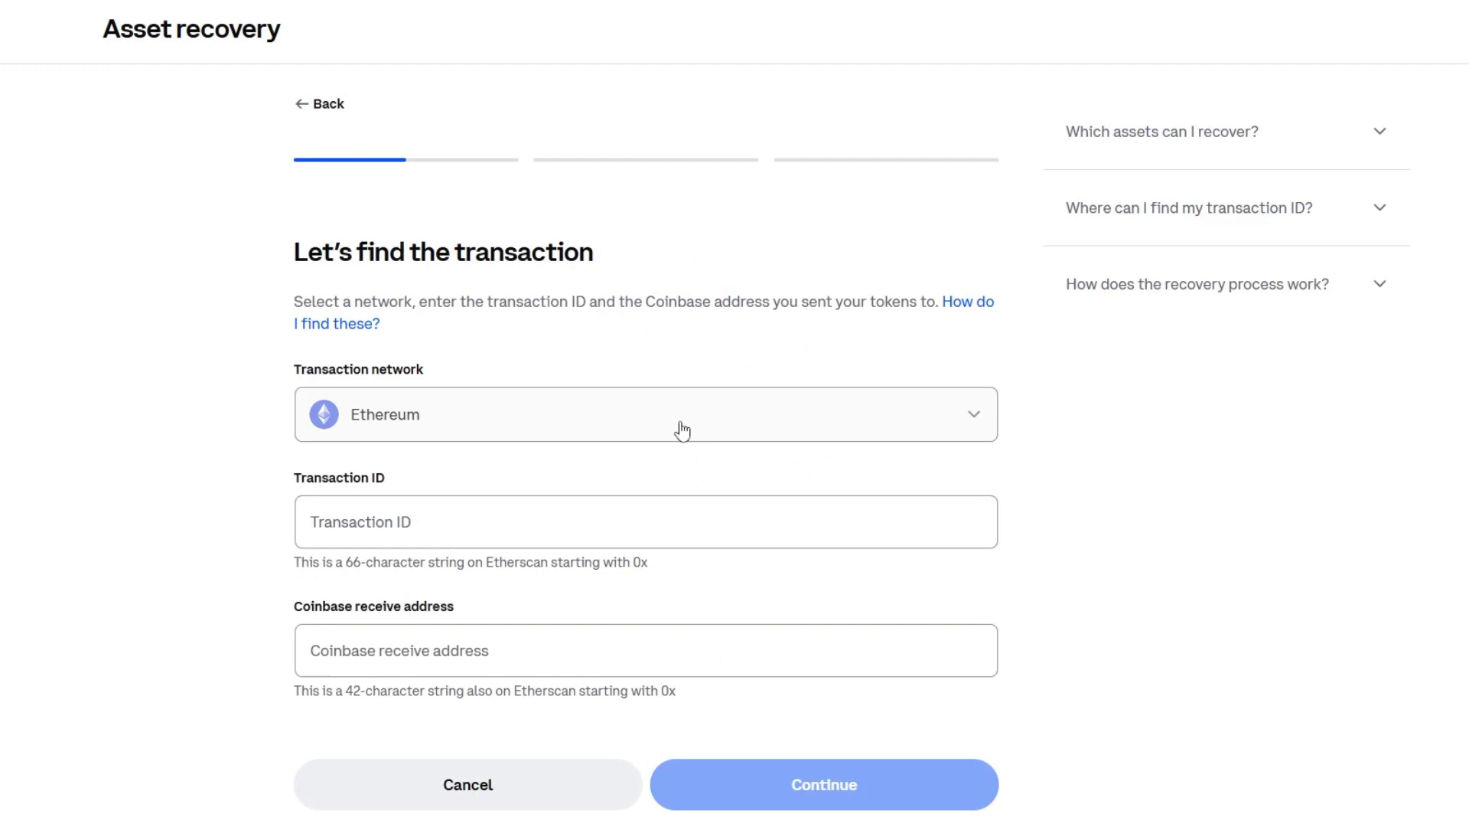
{"action": "left_click", "coordinate": [682, 430]}
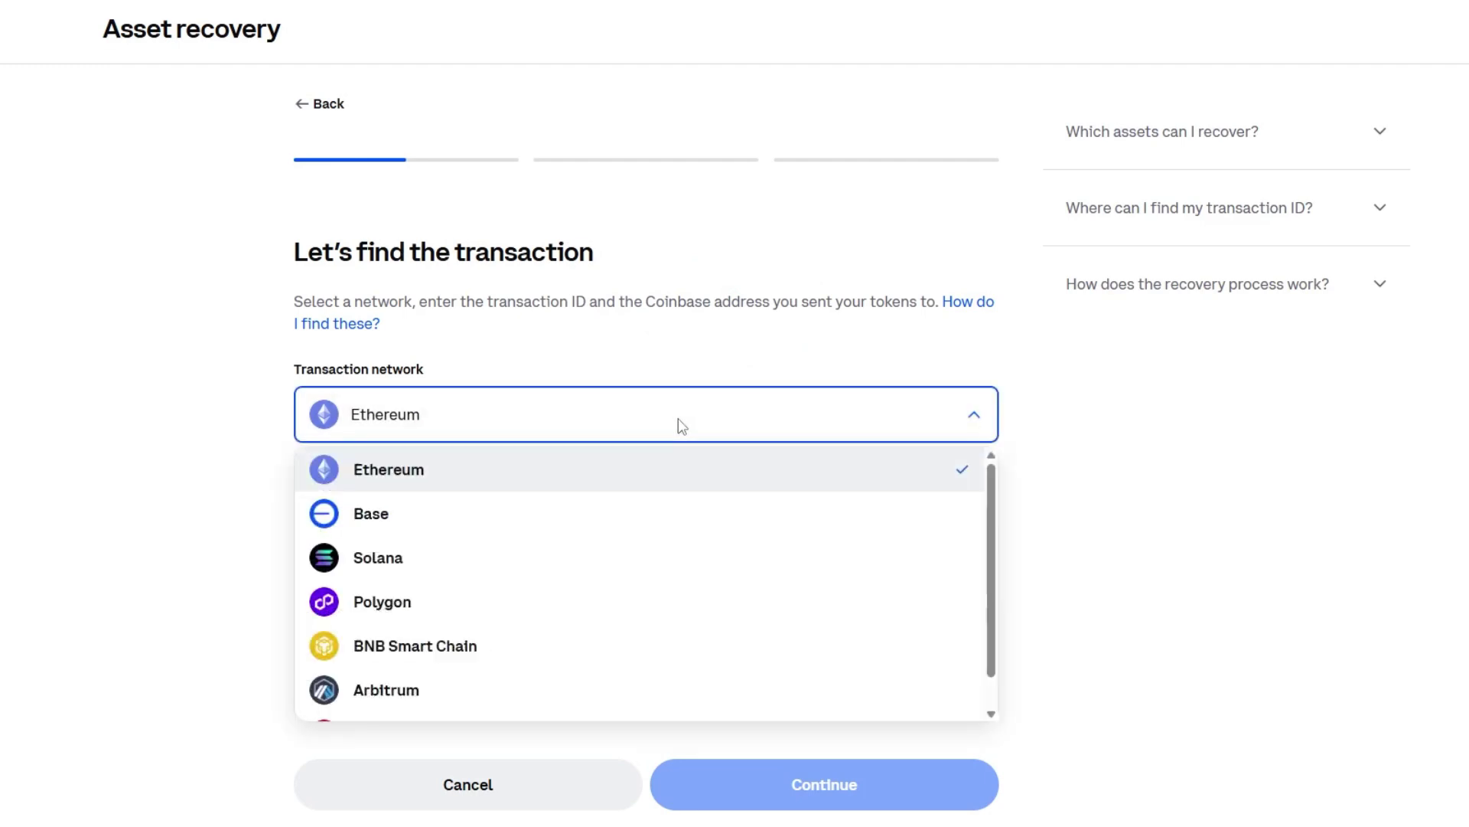
{"action": "left_click", "coordinate": [570, 567]}
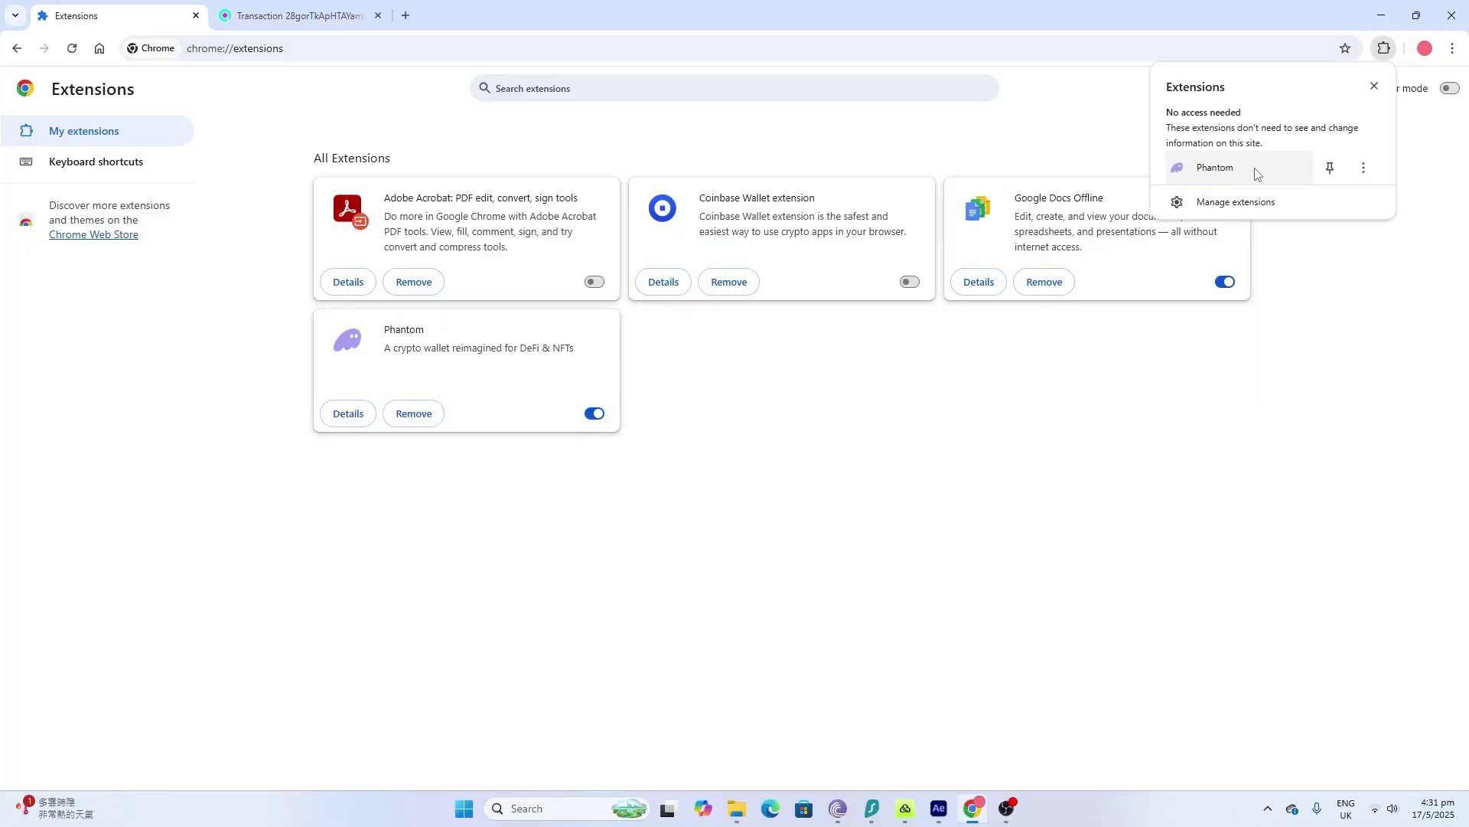
Open the sent USDT transaction from Phantom's activity history on Solscan.
{"action": "left_click", "coordinate": [1254, 167]}
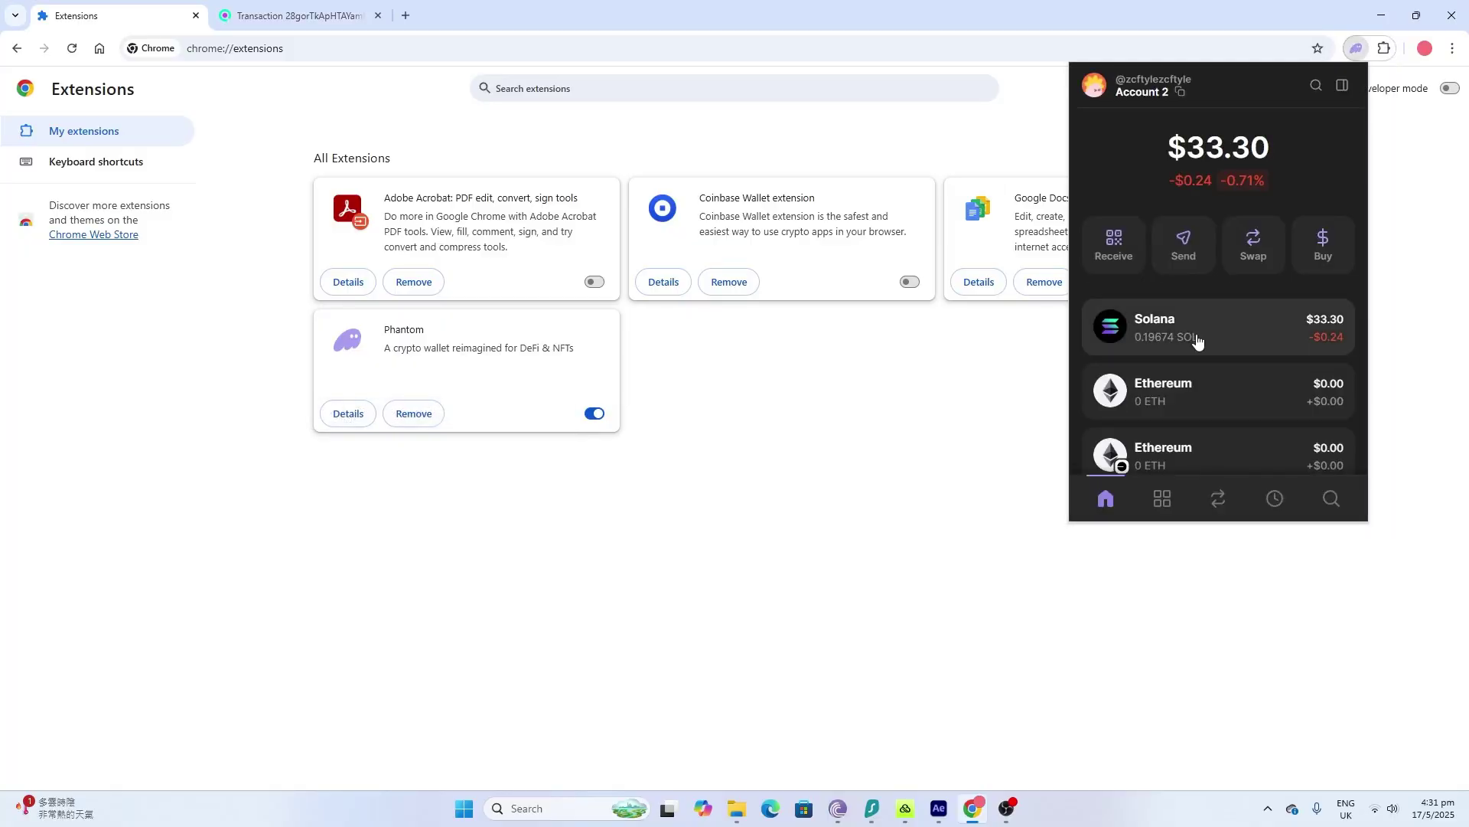
{"action": "left_click", "coordinate": [1273, 499]}
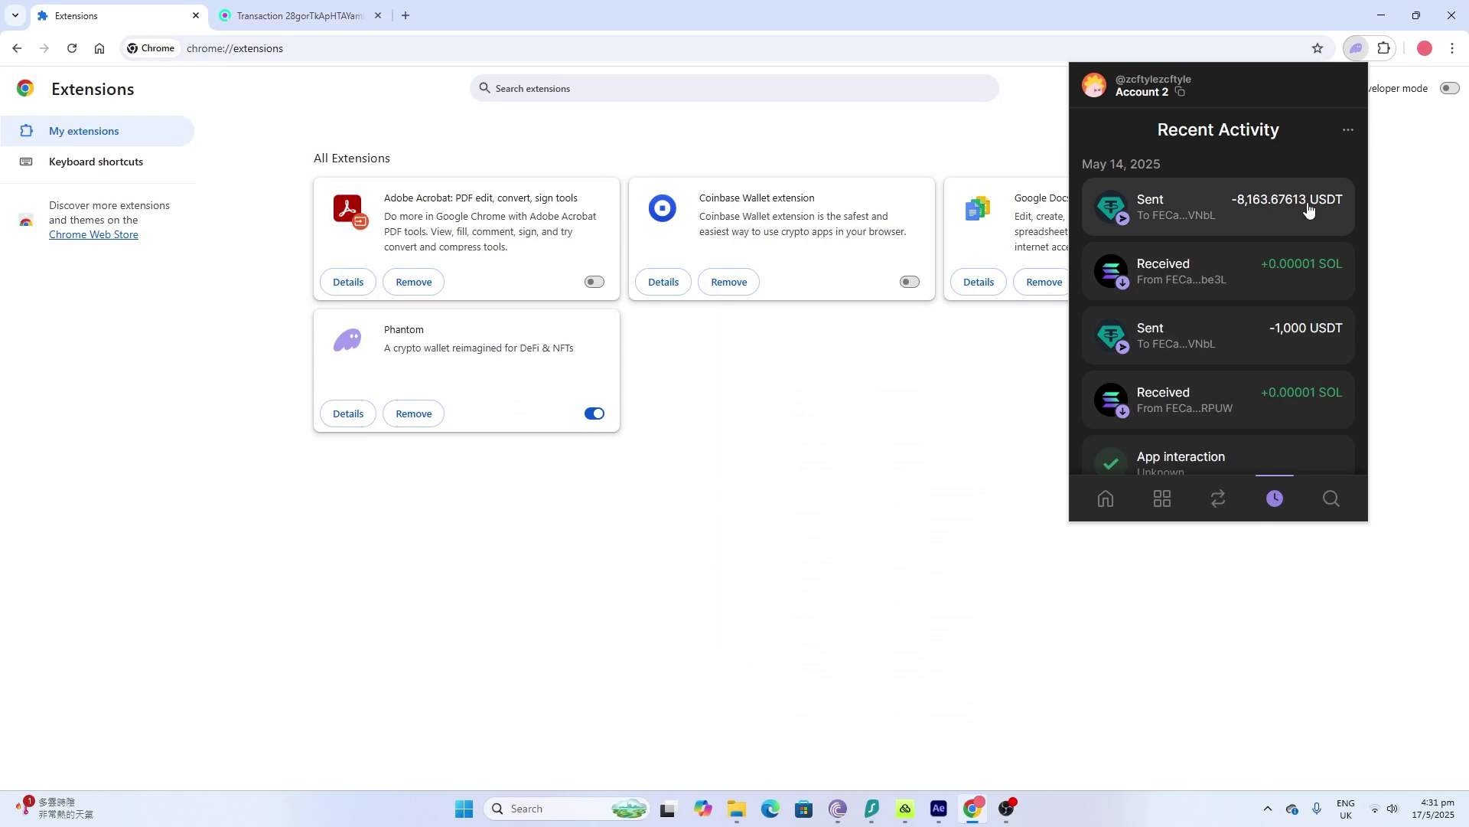
{"action": "left_click", "coordinate": [1270, 218]}
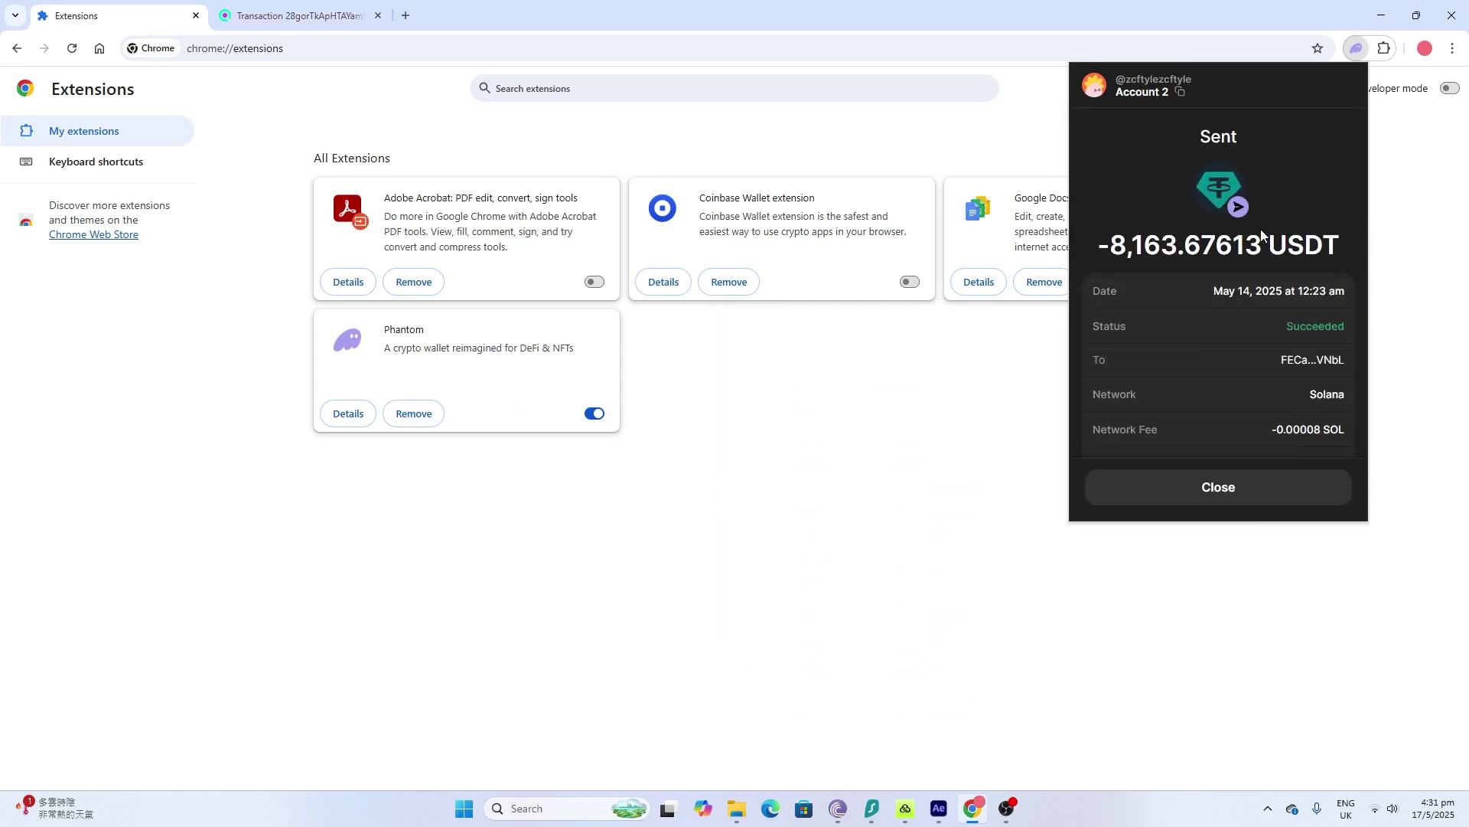
{"action": "scroll", "coordinate": [1261, 226], "scroll_direction": "down", "scroll_amount": 1}
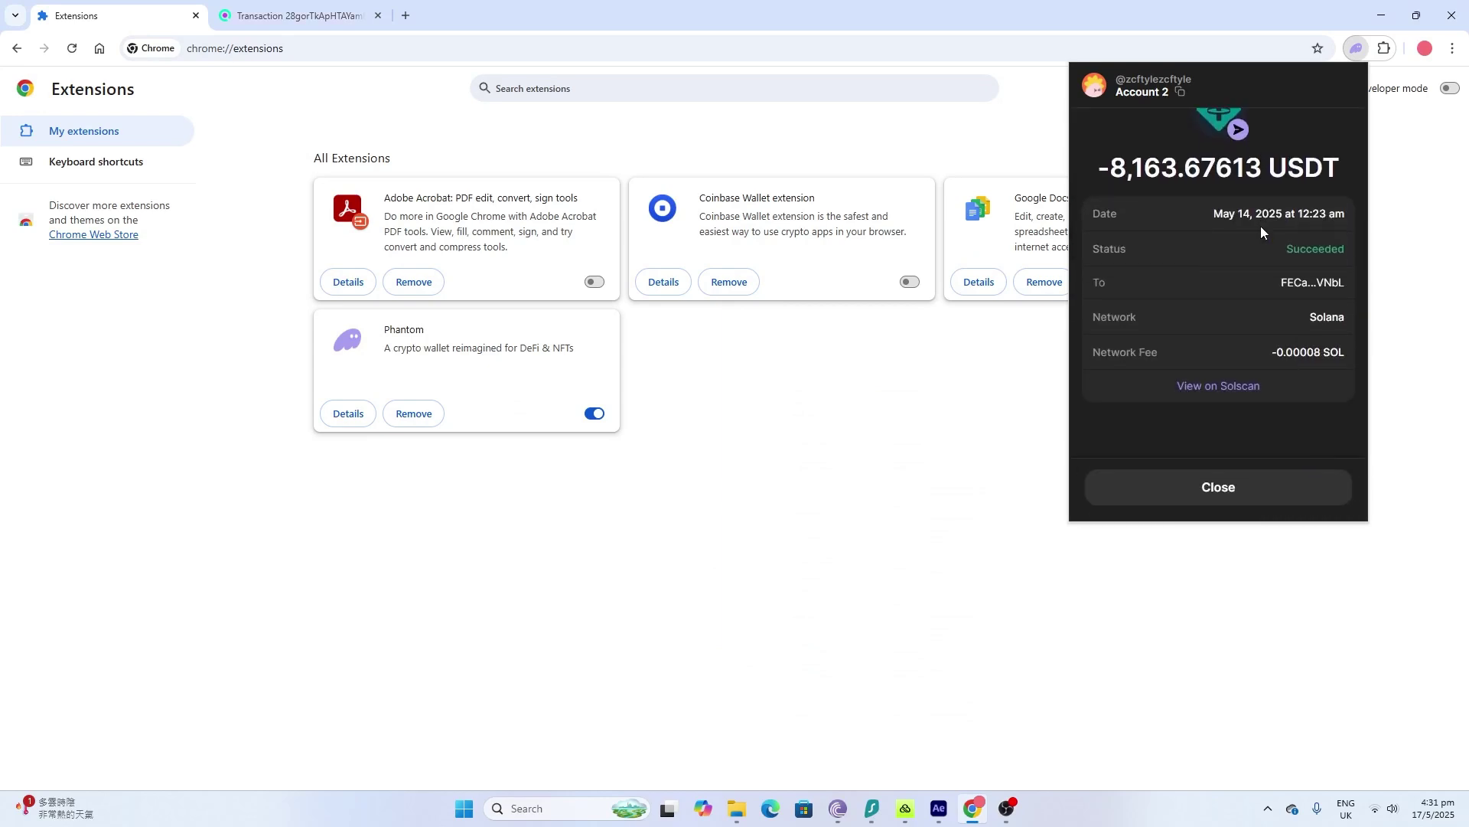
{"action": "left_click", "coordinate": [1235, 383]}
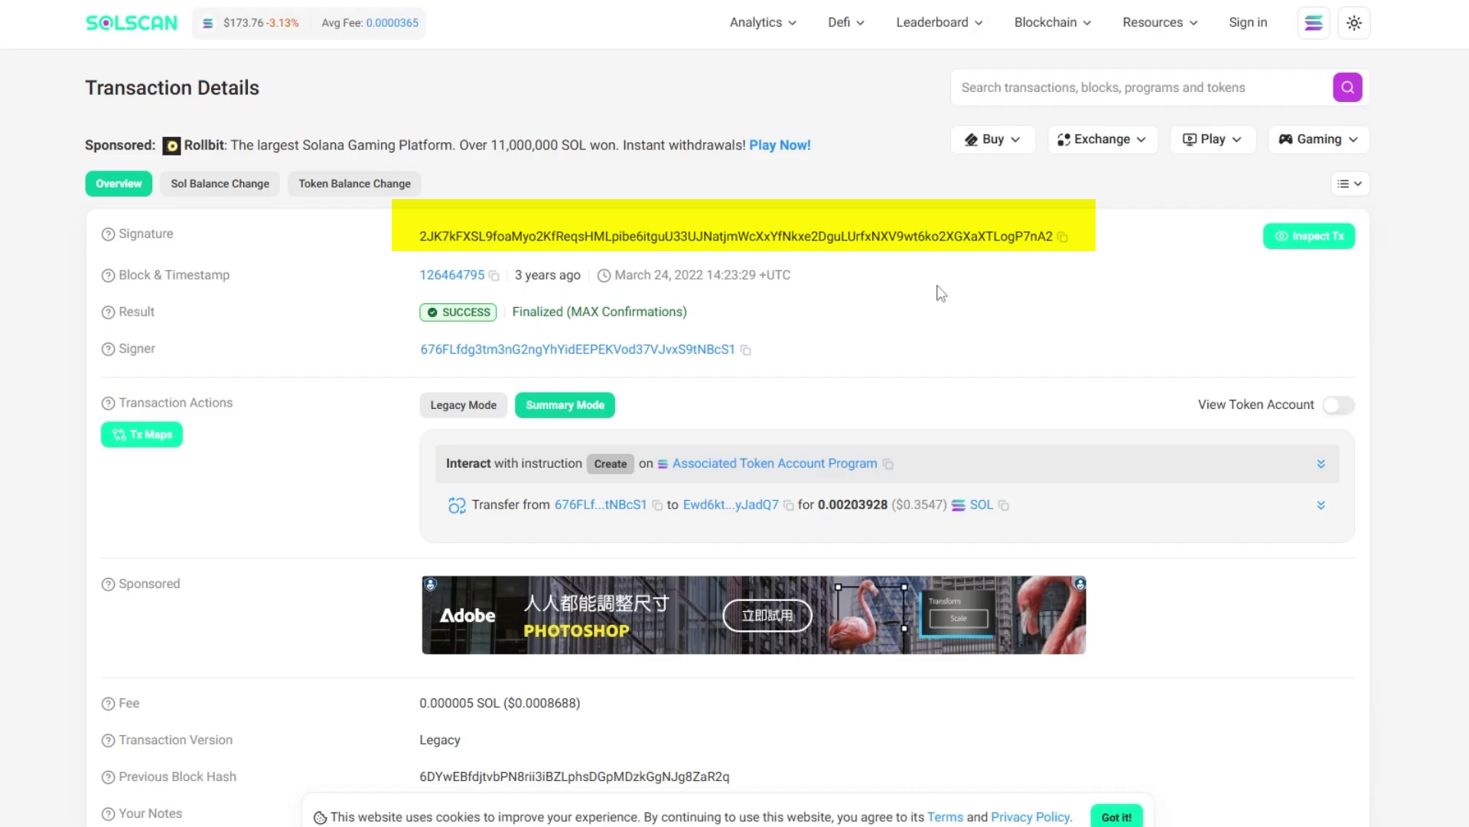
Paste the Solscan transaction signature into Transaction ID, then scroll to Instruction Details.
{"action": "left_click", "coordinate": [1062, 237]}
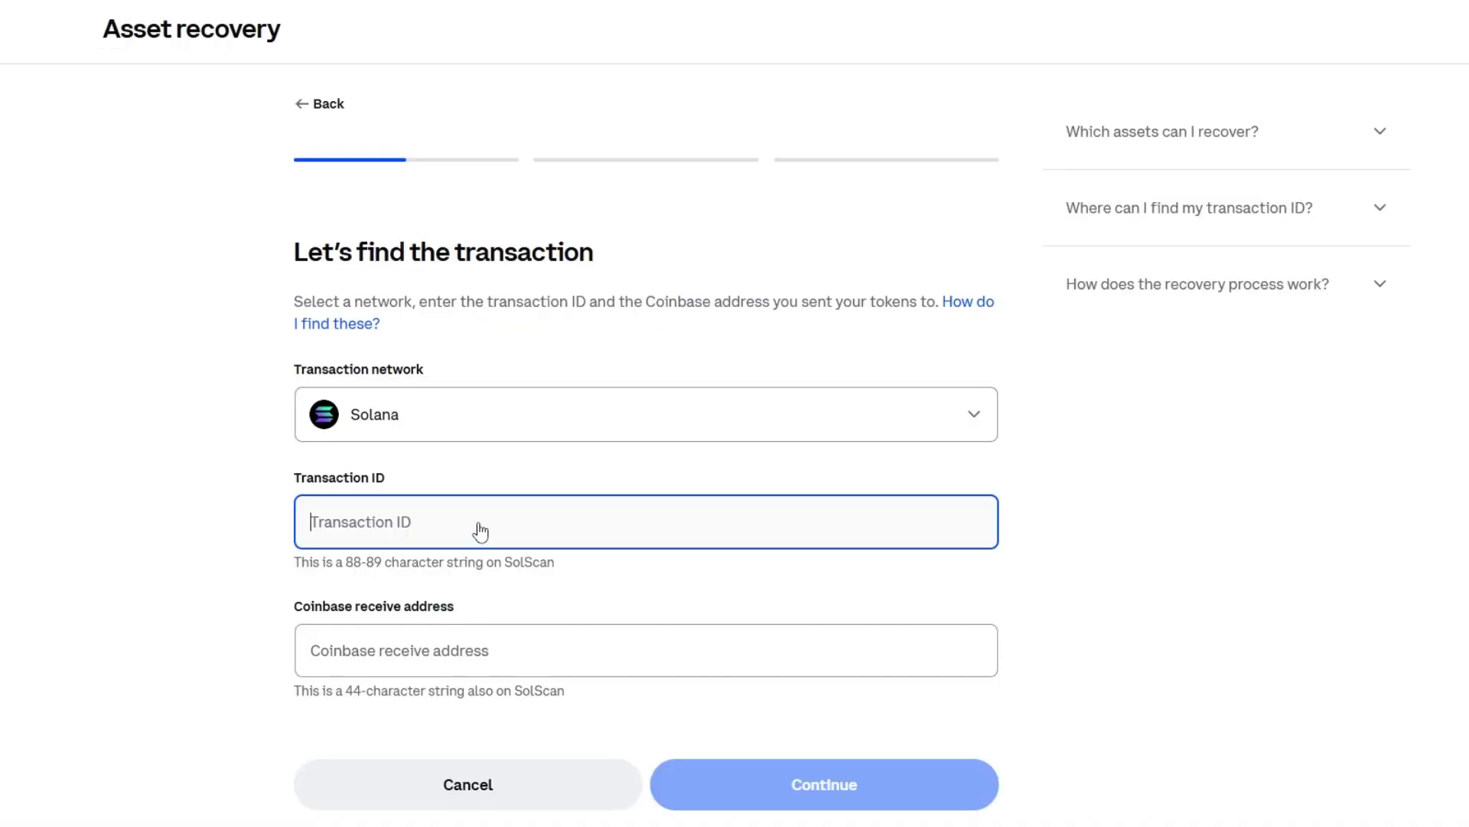
{"action": "key", "text": "ctrl+v"}
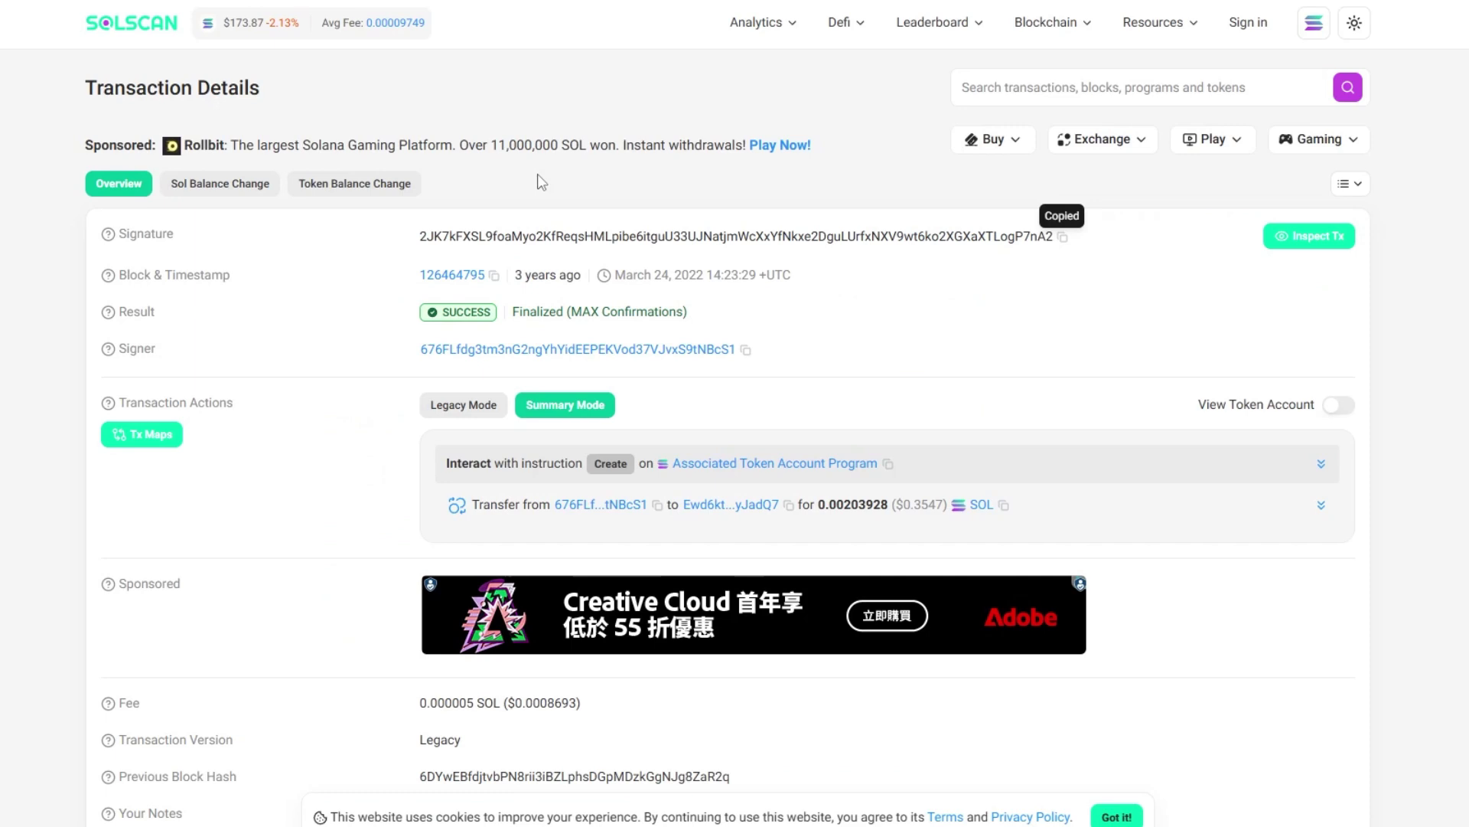
{"action": "scroll", "coordinate": [1115, 328], "scroll_direction": "down", "scroll_amount": 1}
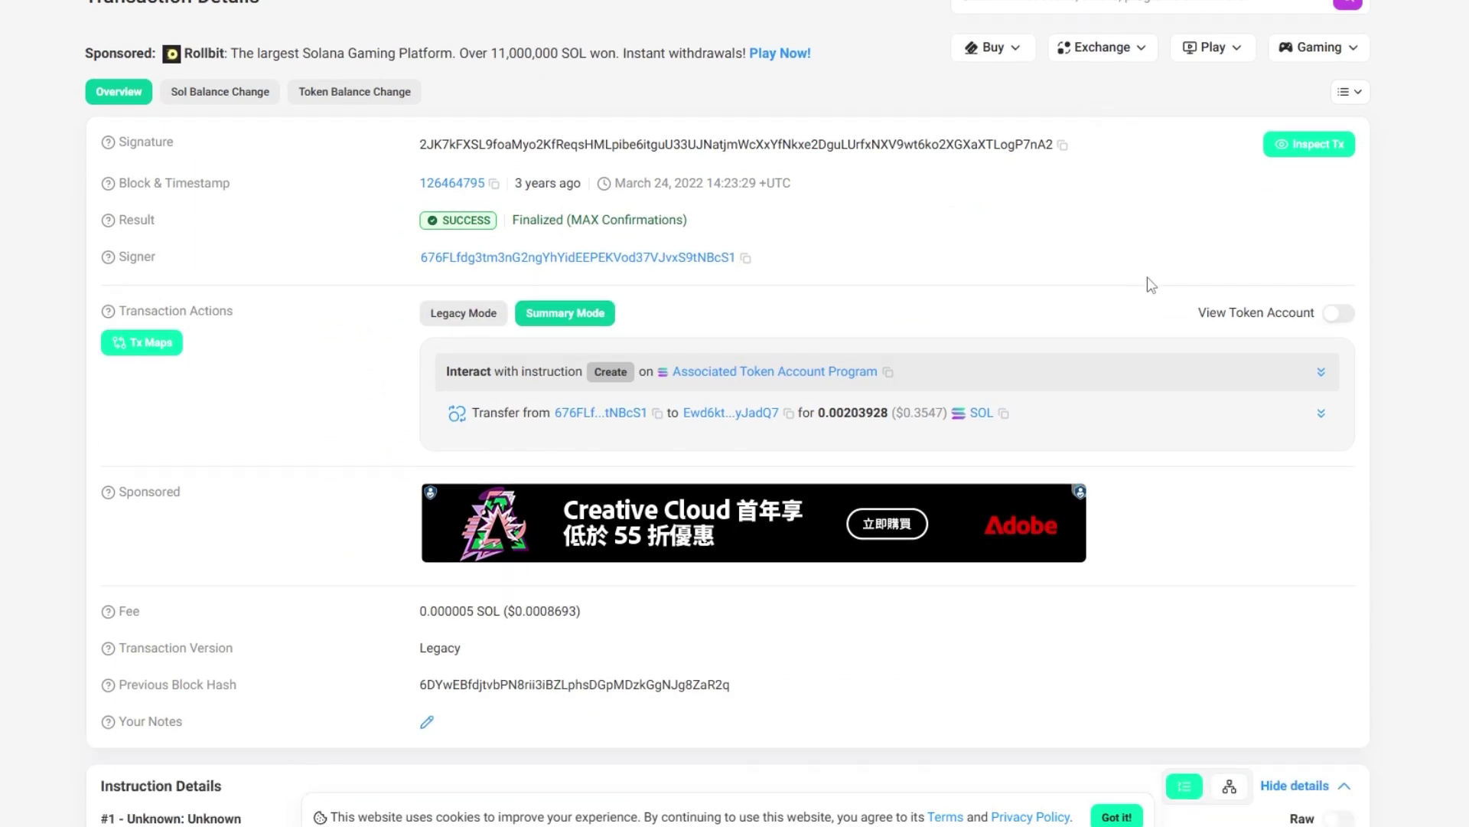
{"action": "scroll", "coordinate": [1130, 245], "scroll_direction": "down", "scroll_amount": 7}
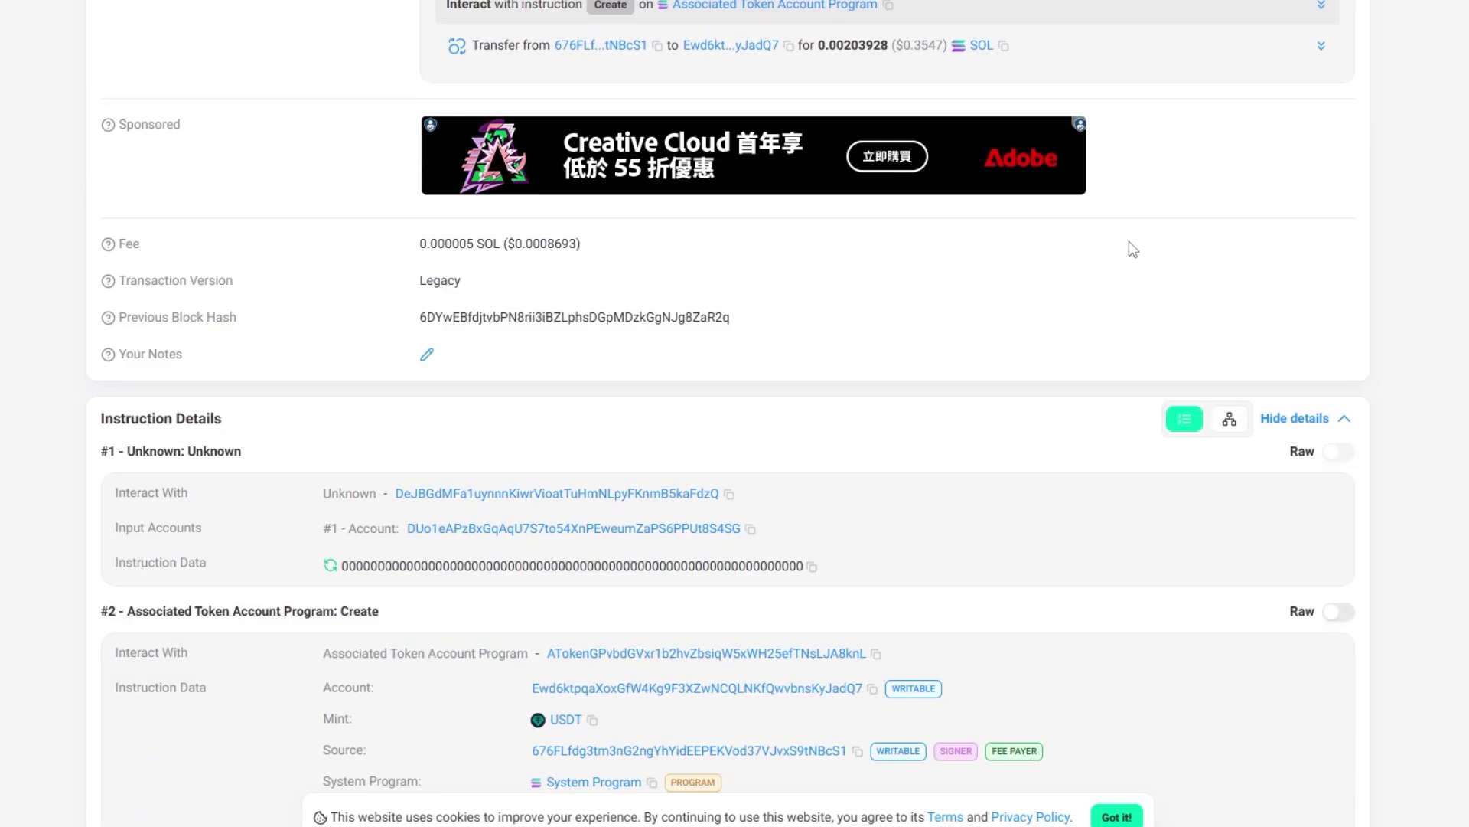
{"action": "scroll", "coordinate": [1130, 245], "scroll_direction": "down", "scroll_amount": 1}
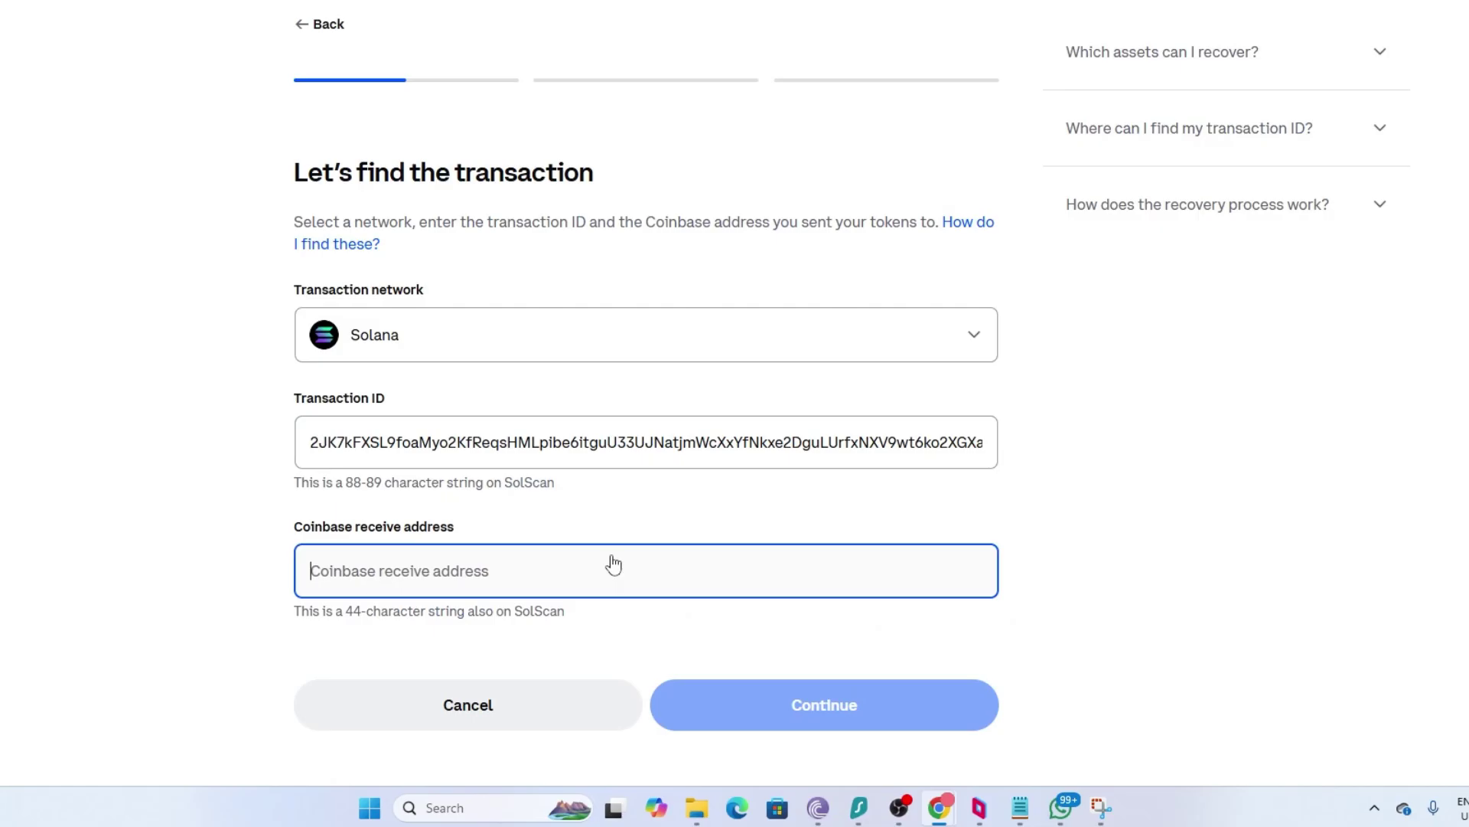
Paste the Coinbase receive address and submit the form to find the Solana transaction.
{"action": "key", "text": "ctrl+v"}
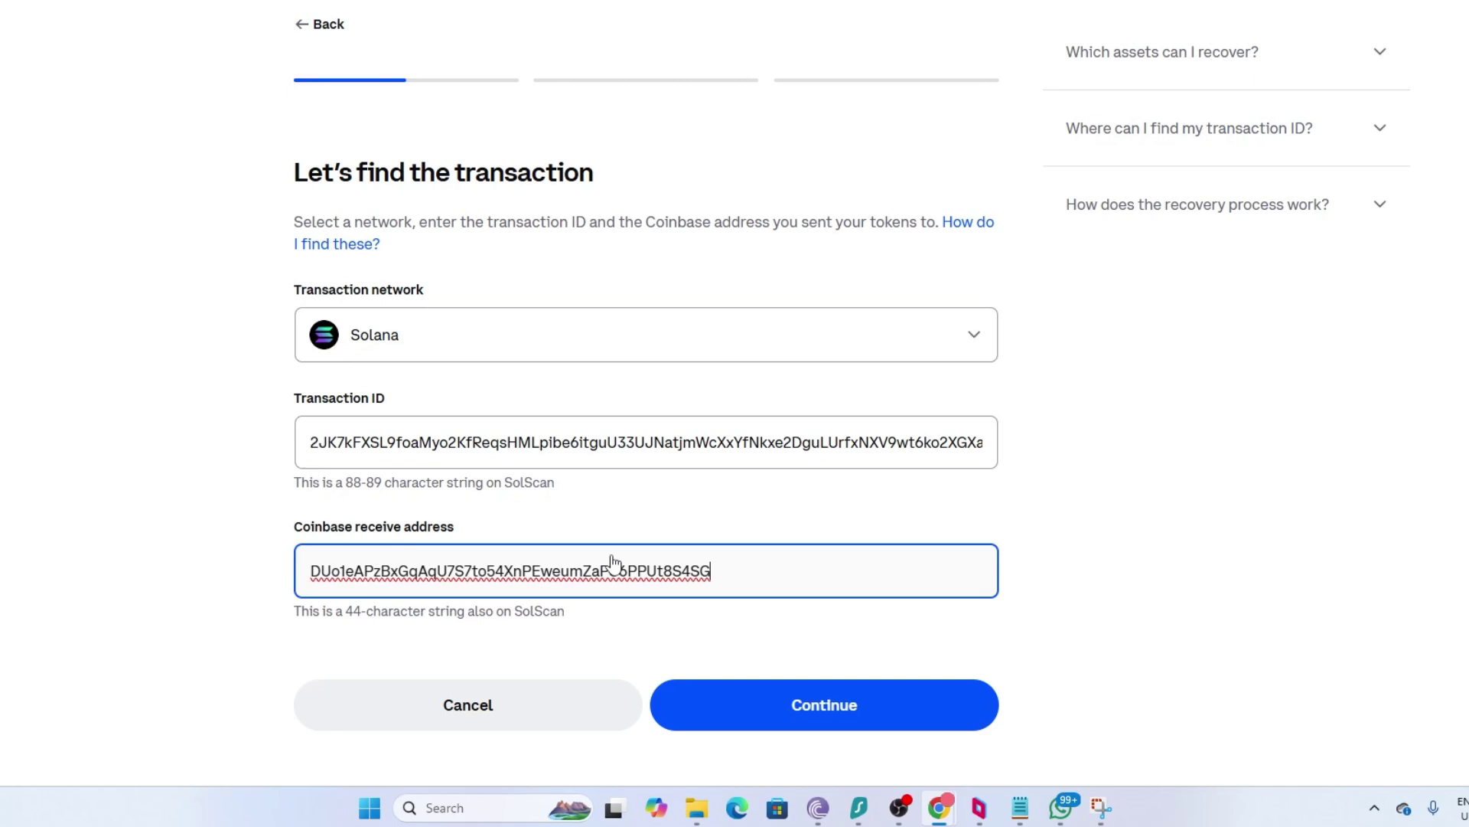
{"action": "left_click", "coordinate": [932, 703]}
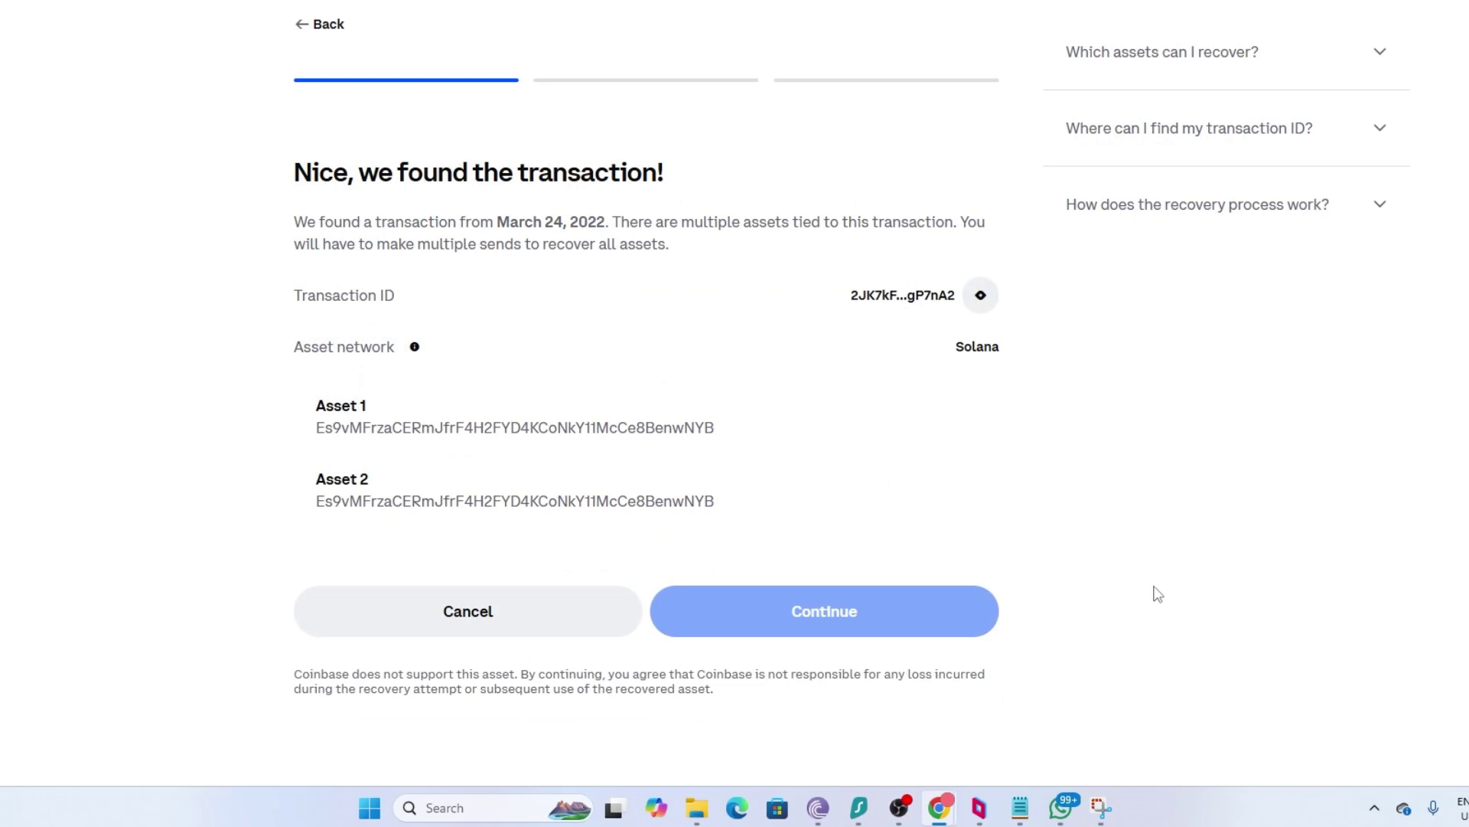
Select Asset 1 from the two assets listed for the found transaction.
{"action": "scroll", "coordinate": [1154, 620], "scroll_direction": "up", "scroll_amount": 1}
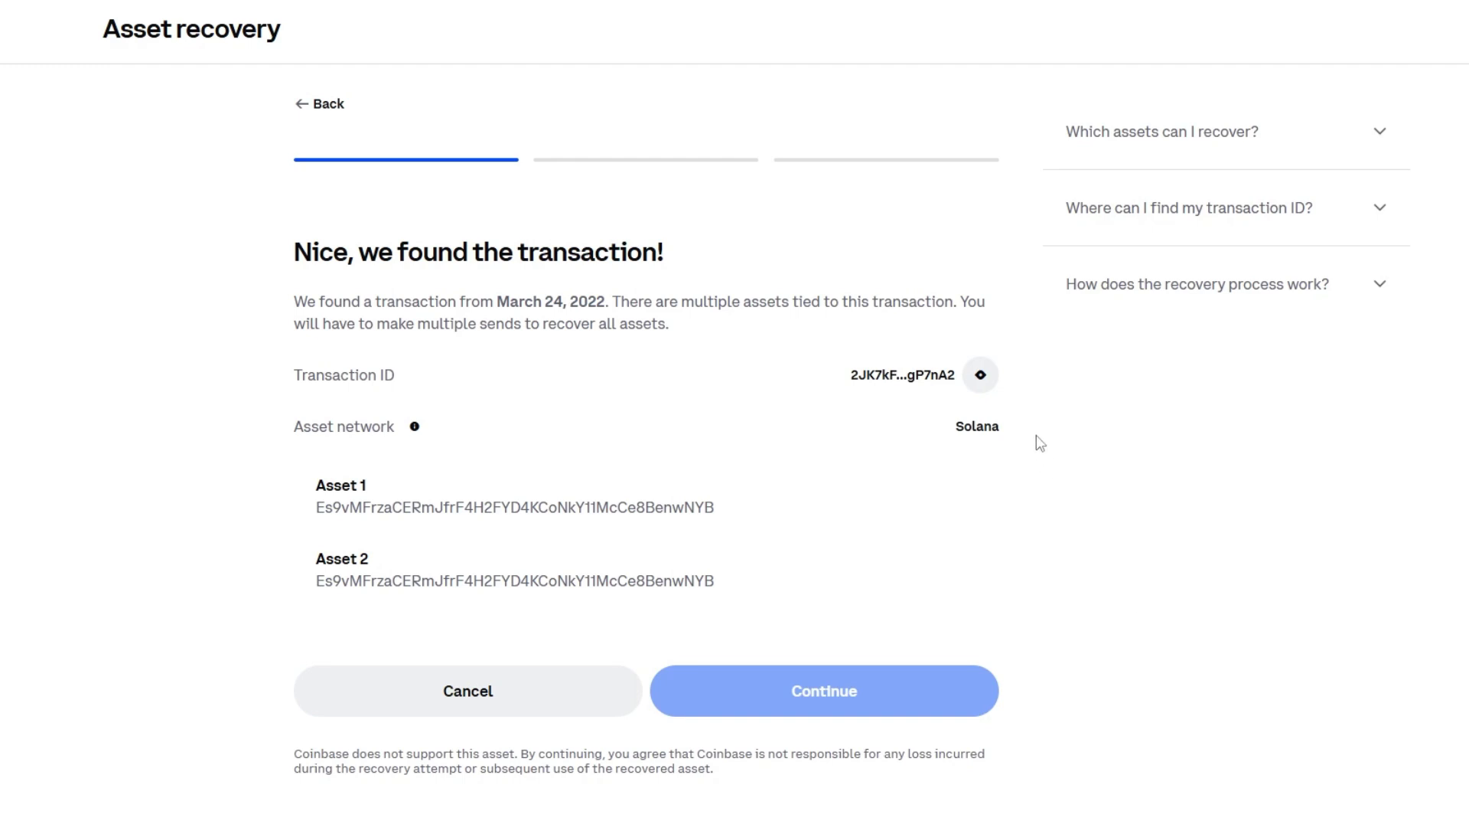
{"action": "left_click", "coordinate": [477, 512]}
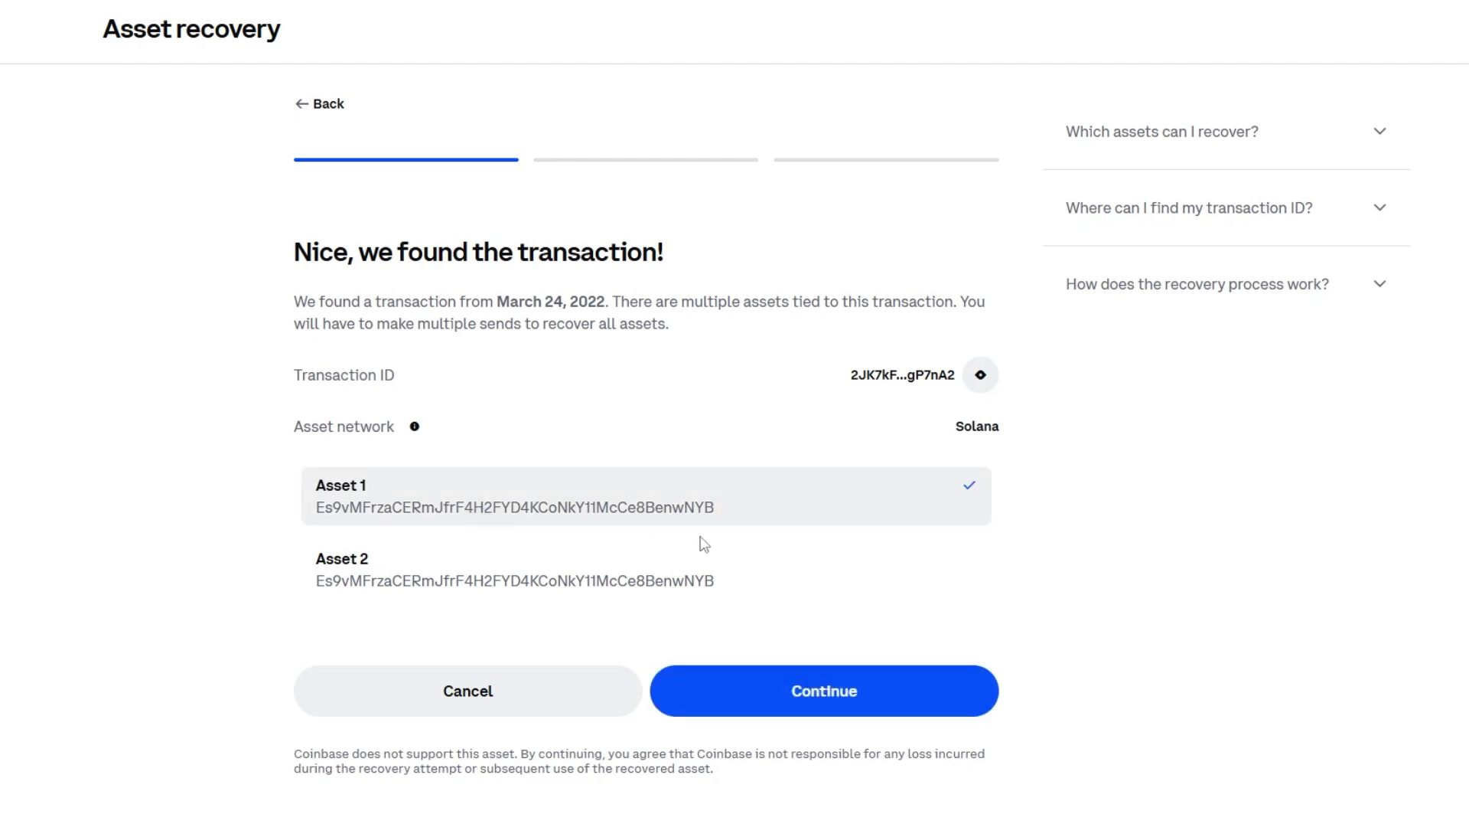
{"action": "left_click", "coordinate": [807, 566]}
{"action": "left_click", "coordinate": [811, 514]}
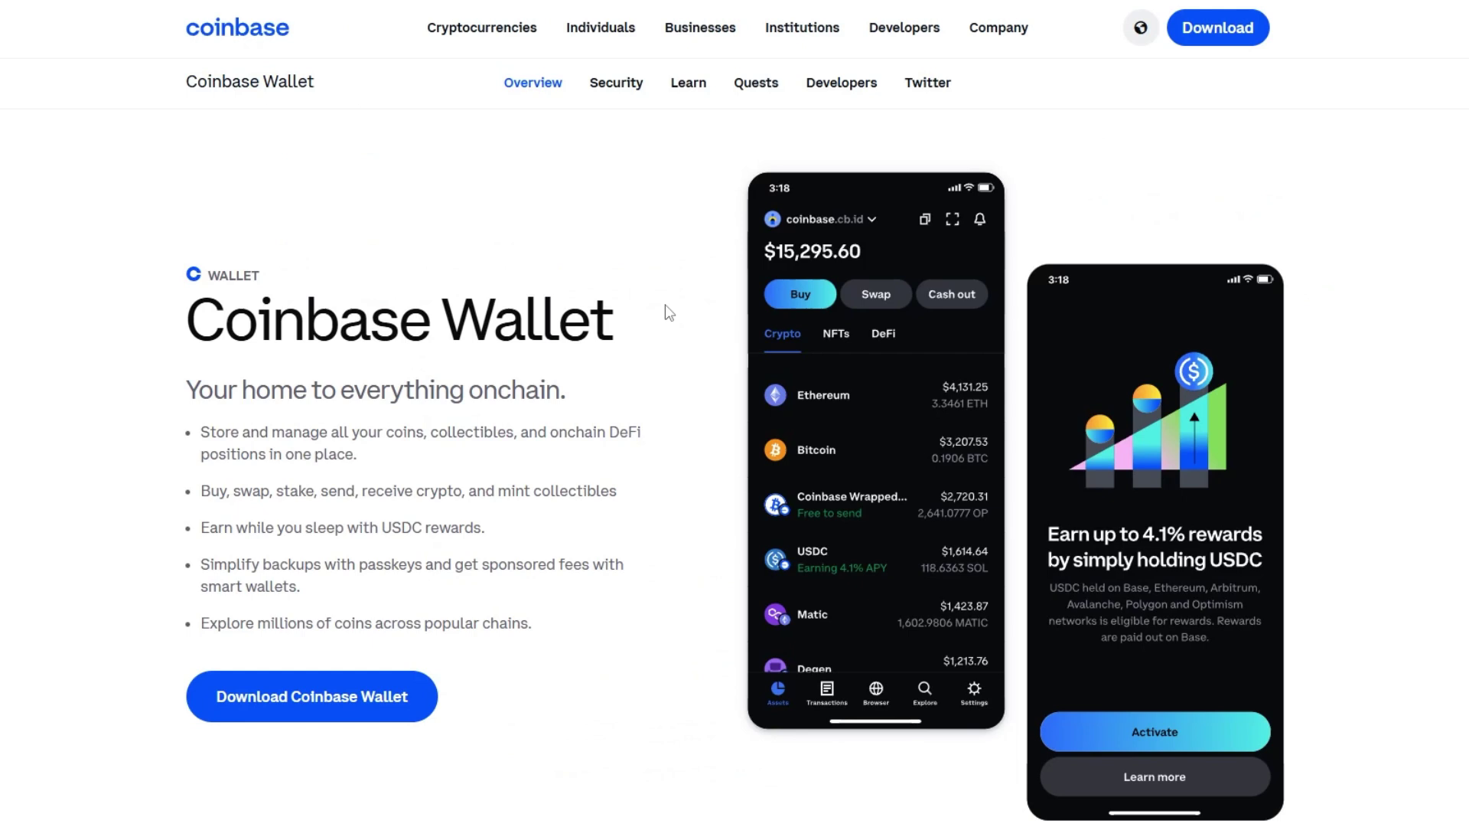
Jump to the Coinbase Wallet download options, then choose Connect for Coinbase Wallet.
{"action": "scroll", "coordinate": [665, 311], "scroll_direction": "down", "scroll_amount": 8}
{"action": "scroll", "coordinate": [679, 302], "scroll_direction": "up", "scroll_amount": 8}
{"action": "left_click", "coordinate": [354, 696]}
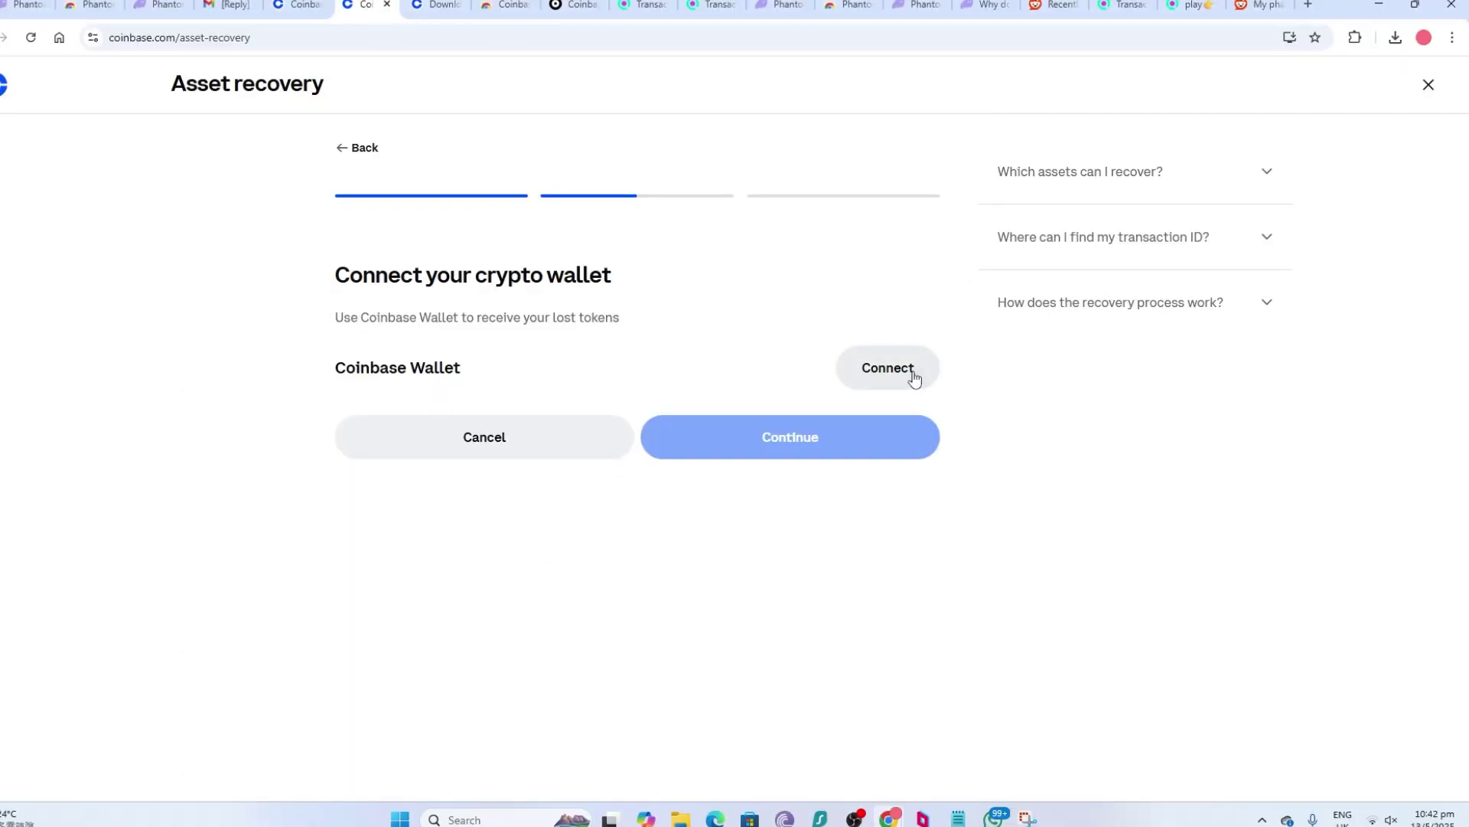
{"action": "left_click", "coordinate": [912, 371]}
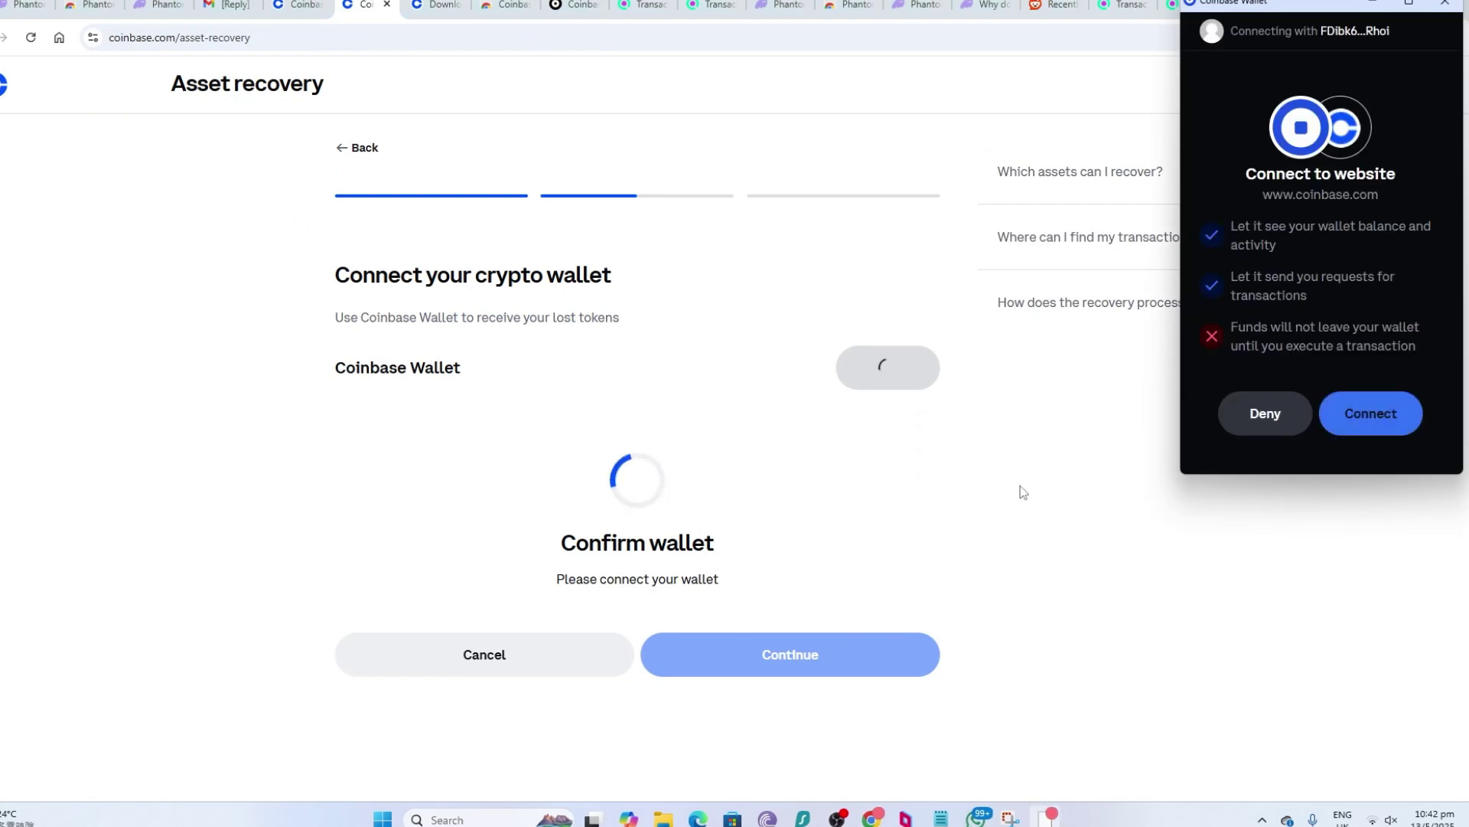
Approve the Coinbase Wallet connection to coinbase.com and send the 9,168.676 recovered tokens.
{"action": "left_click", "coordinate": [1388, 418]}
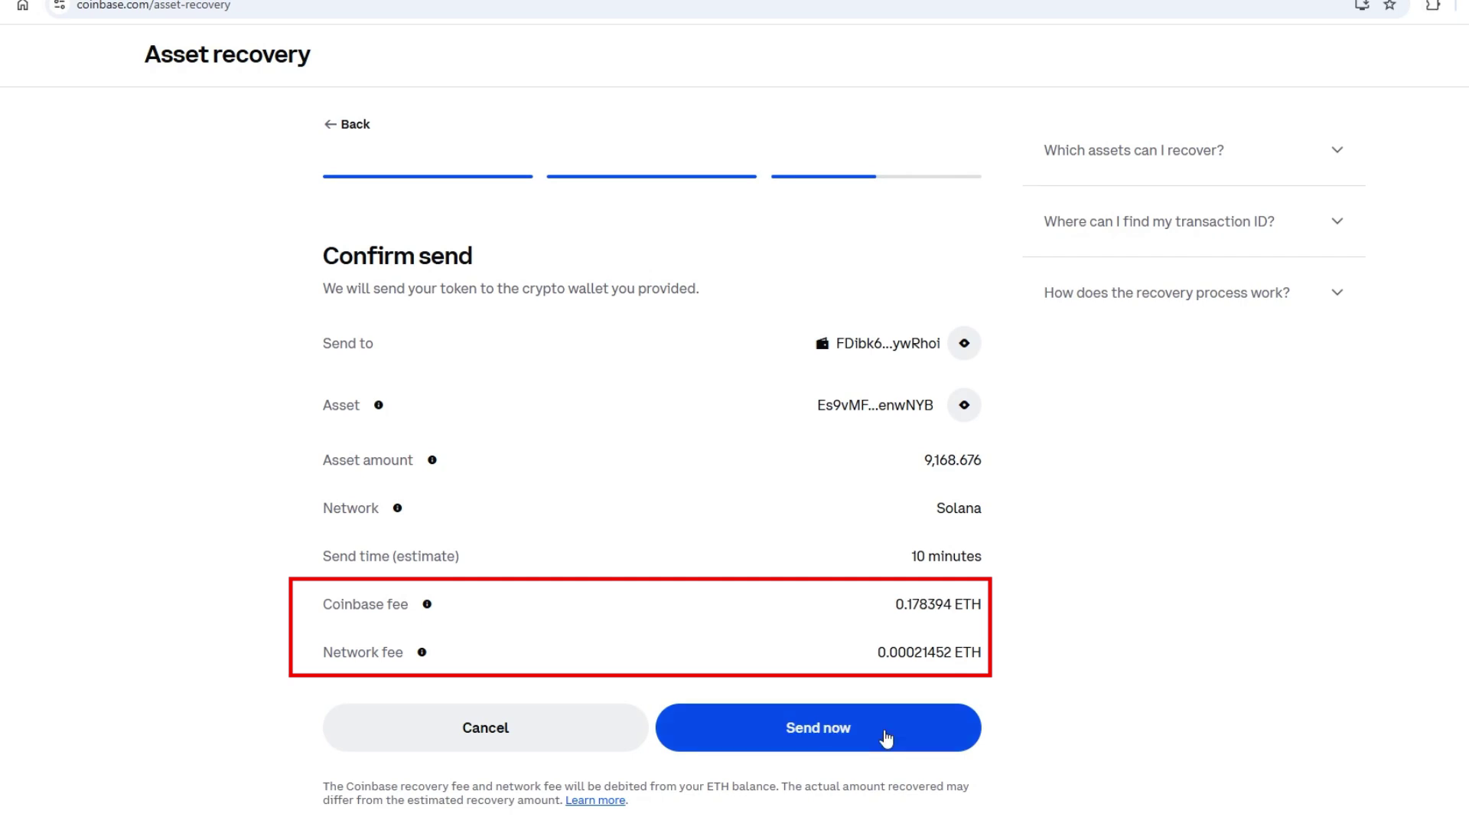
{"action": "left_click", "coordinate": [886, 737]}
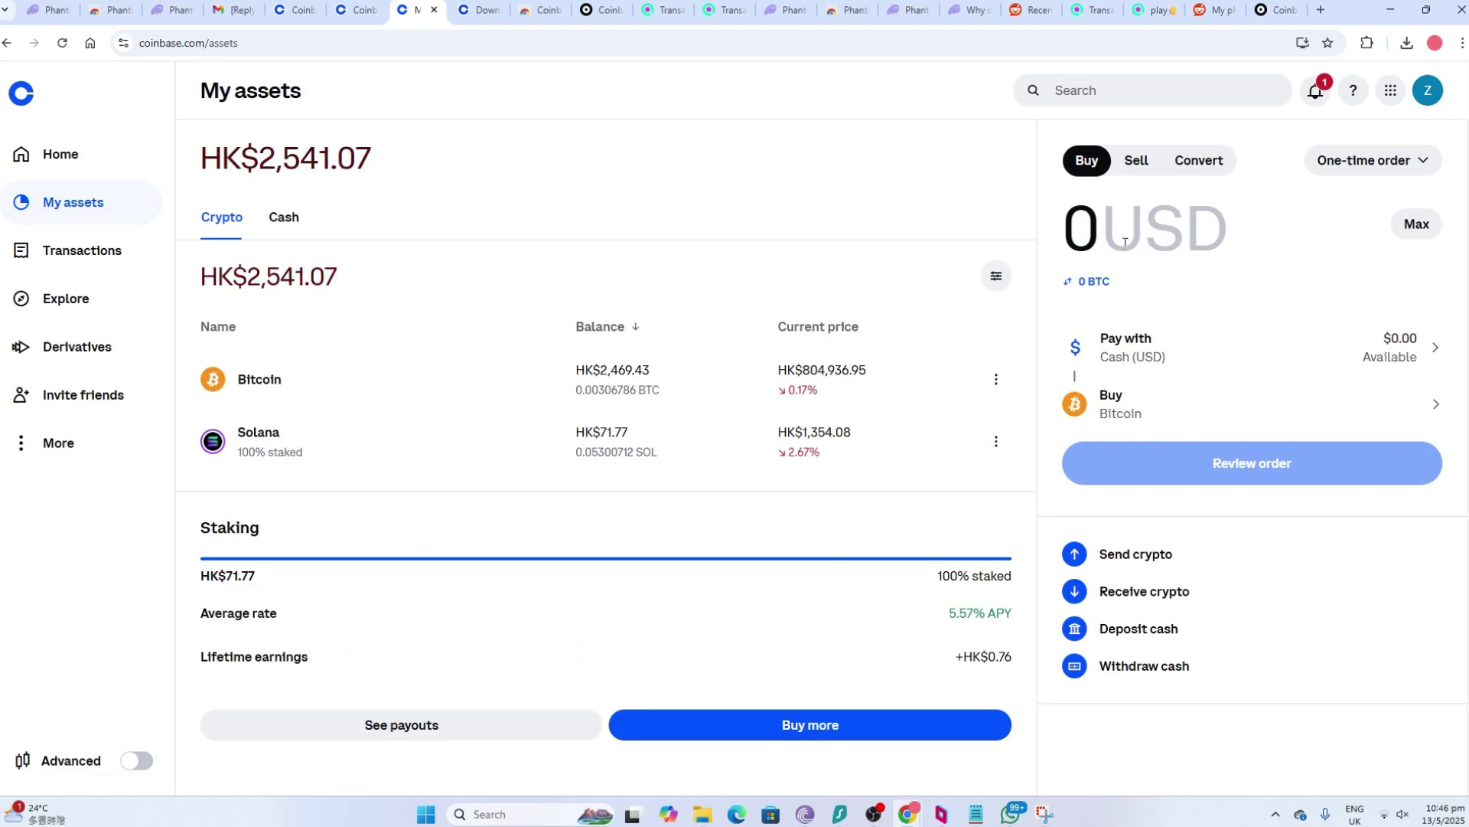
Display the account's Ethereum receiving address, then resubmit the recovered-token send.
{"action": "left_click", "coordinate": [1217, 597]}
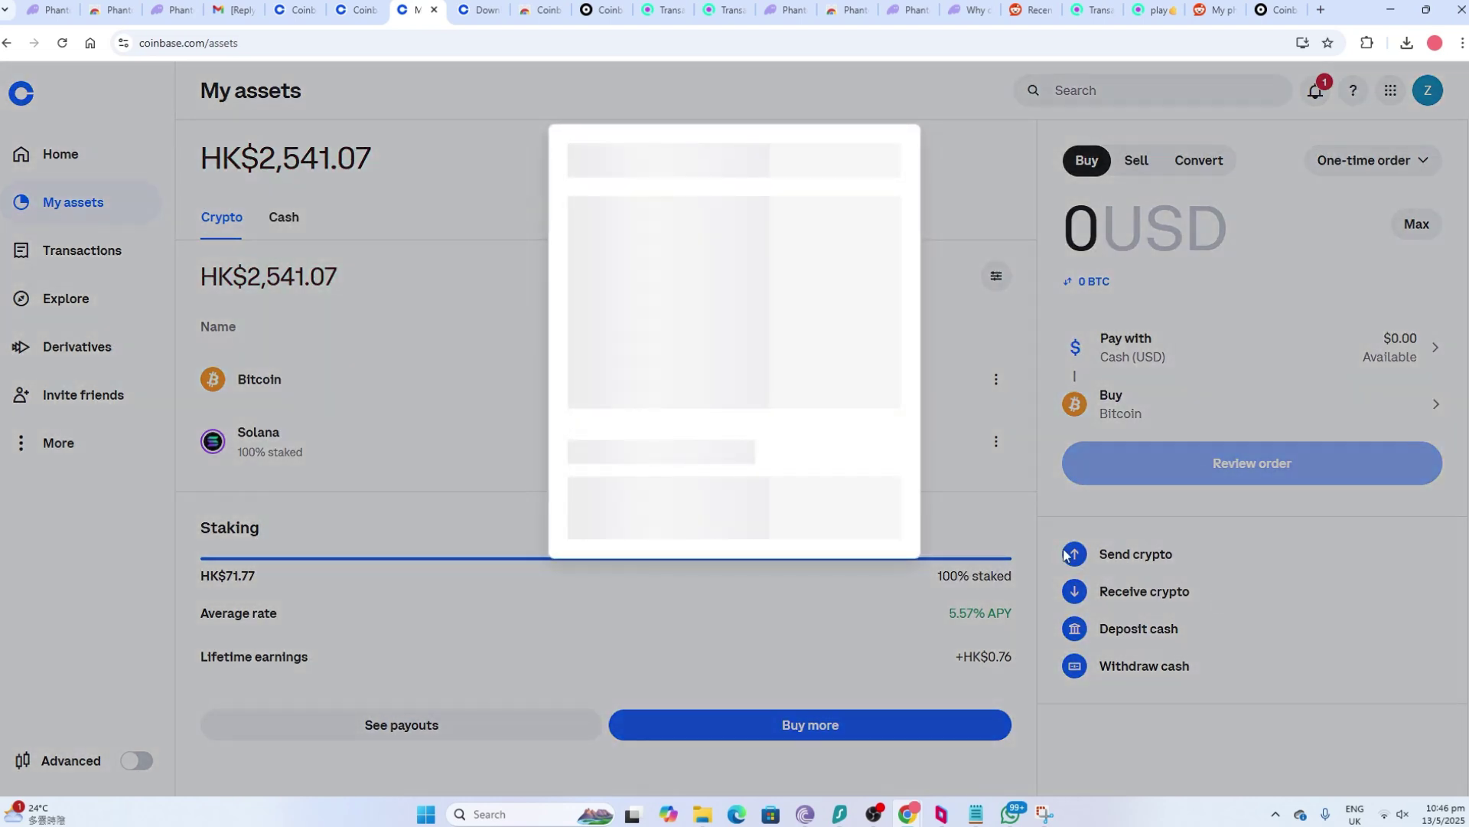
{"action": "left_click", "coordinate": [713, 214]}
{"action": "type", "text": "ethereum"}
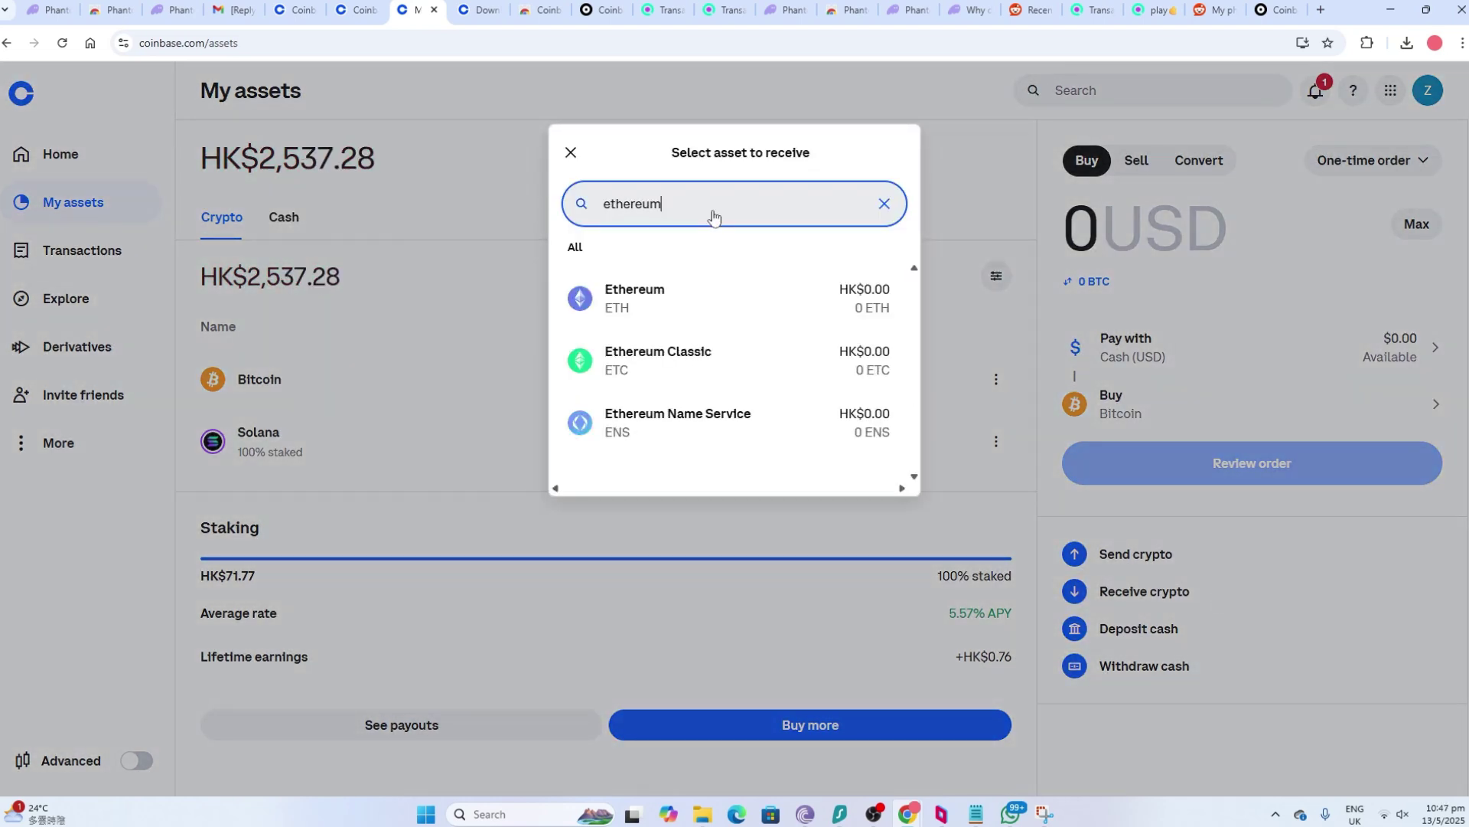
{"action": "left_click", "coordinate": [700, 298]}
{"action": "left_click", "coordinate": [723, 310]}
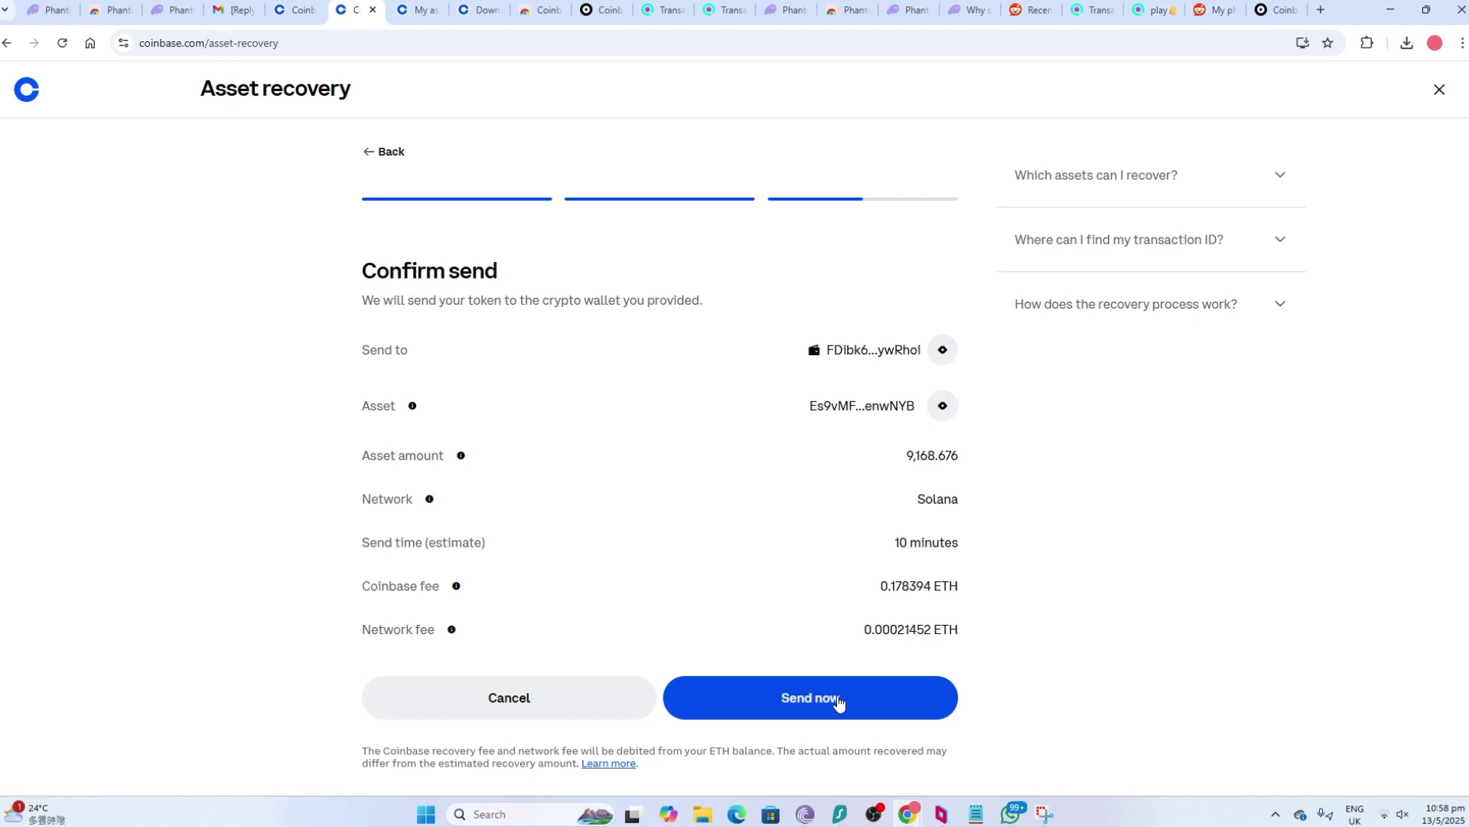
{"action": "left_click", "coordinate": [838, 703]}
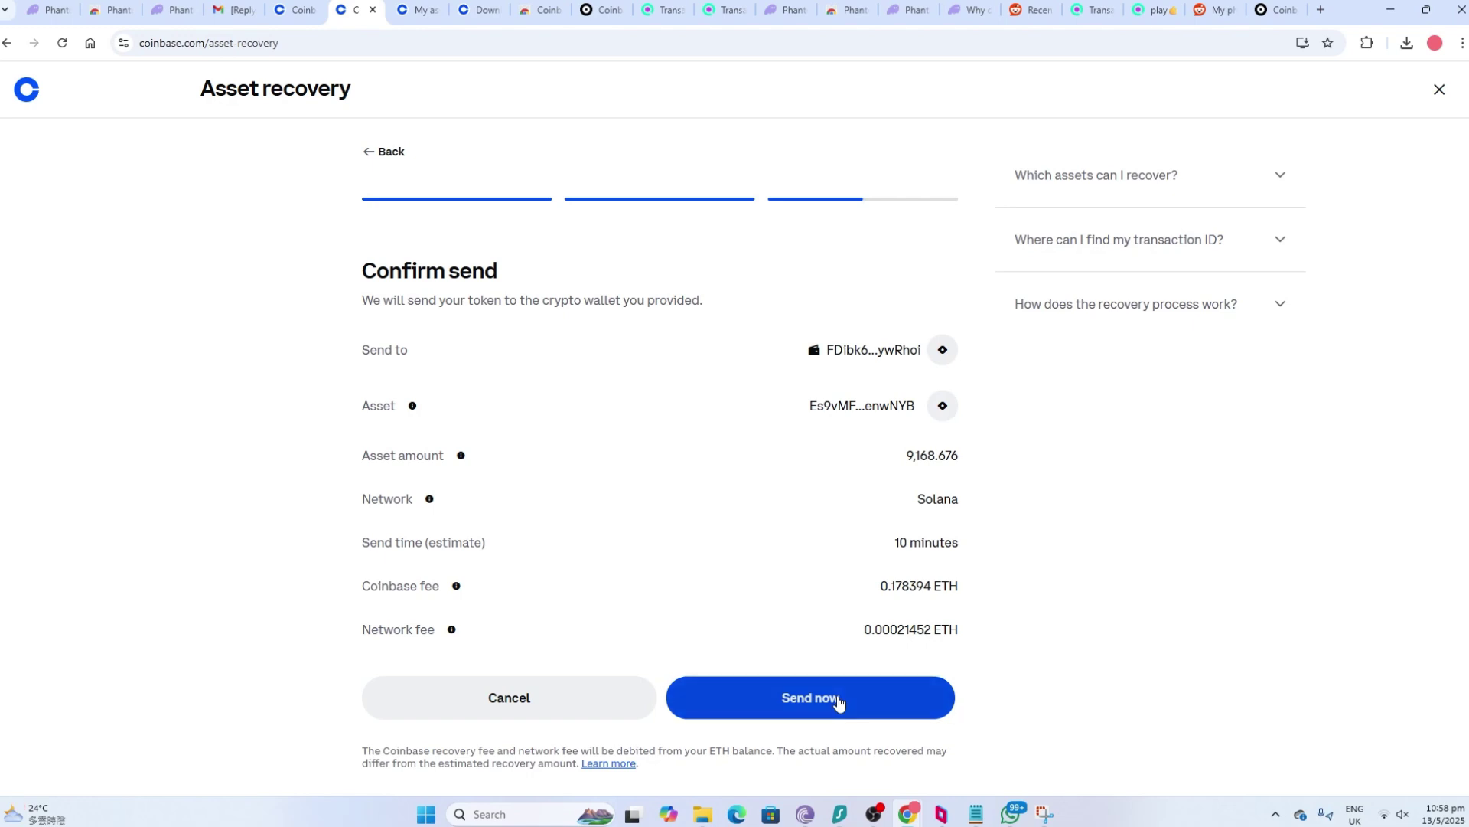
Retry the send, dismiss the expired recovery notice, and reconnect Coinbase Wallet for its signature request.
{"action": "left_click", "coordinate": [838, 702]}
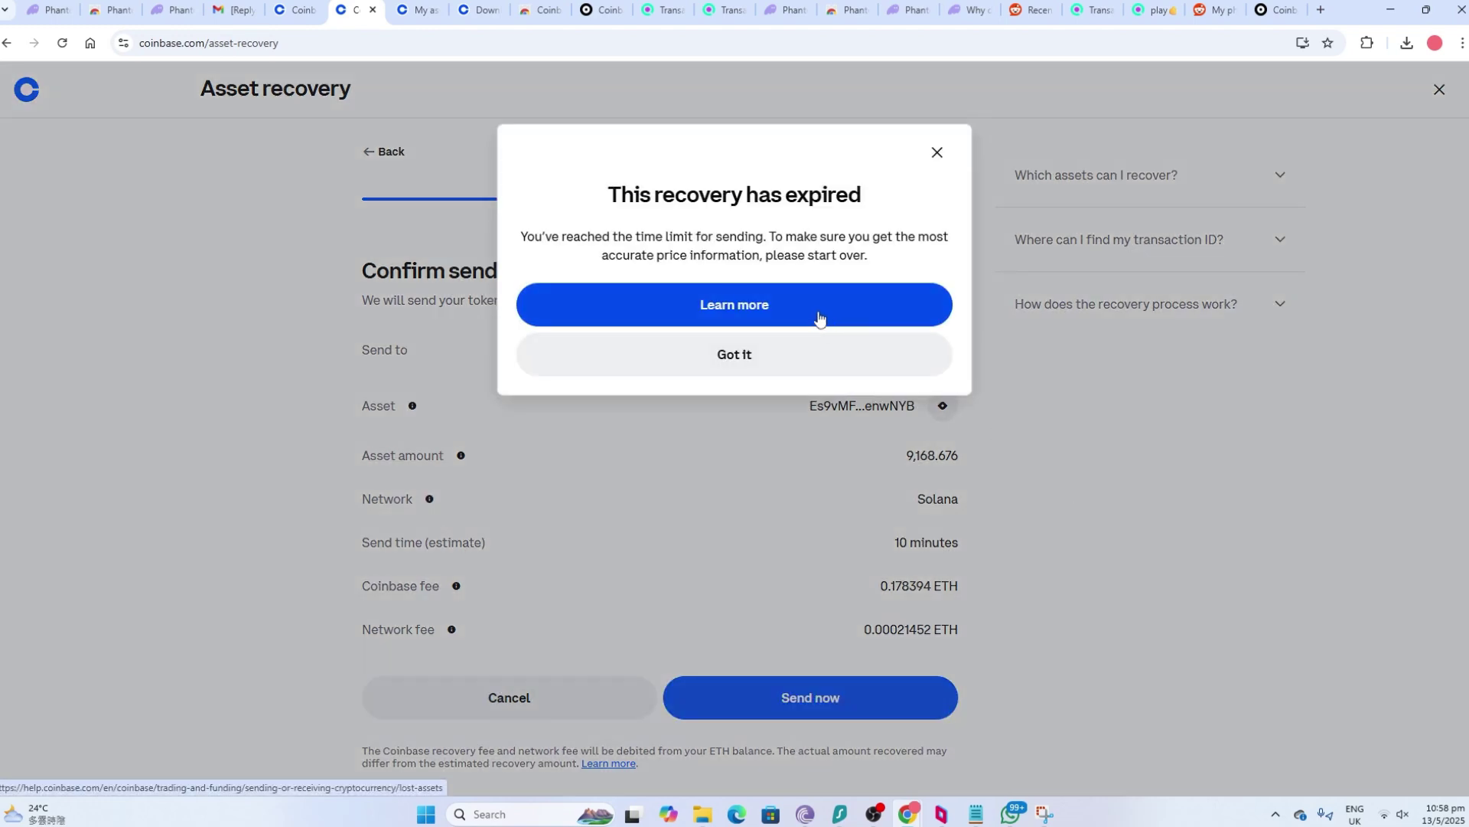
{"action": "left_click", "coordinate": [794, 363]}
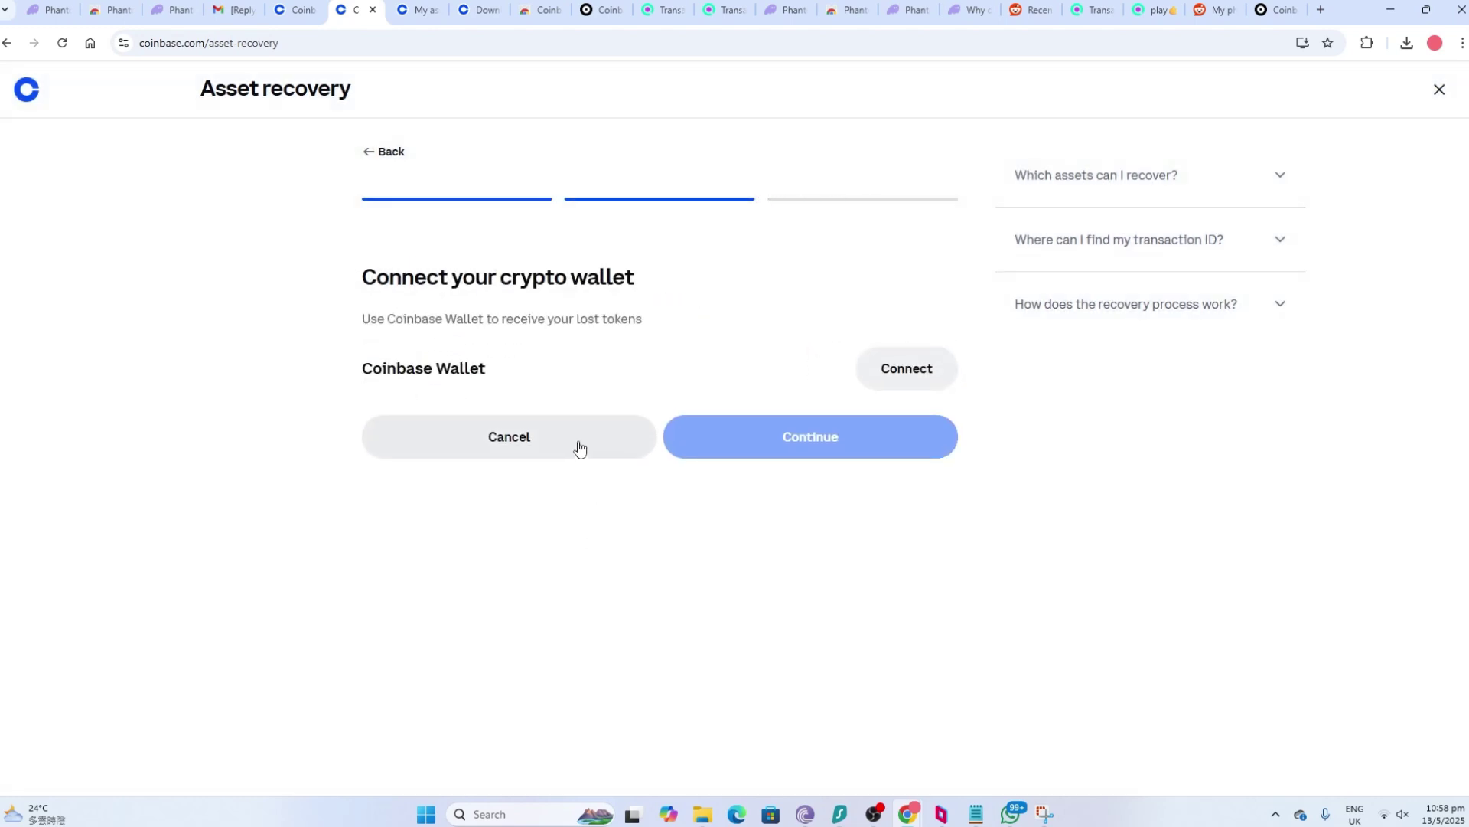
{"action": "left_click", "coordinate": [932, 370]}
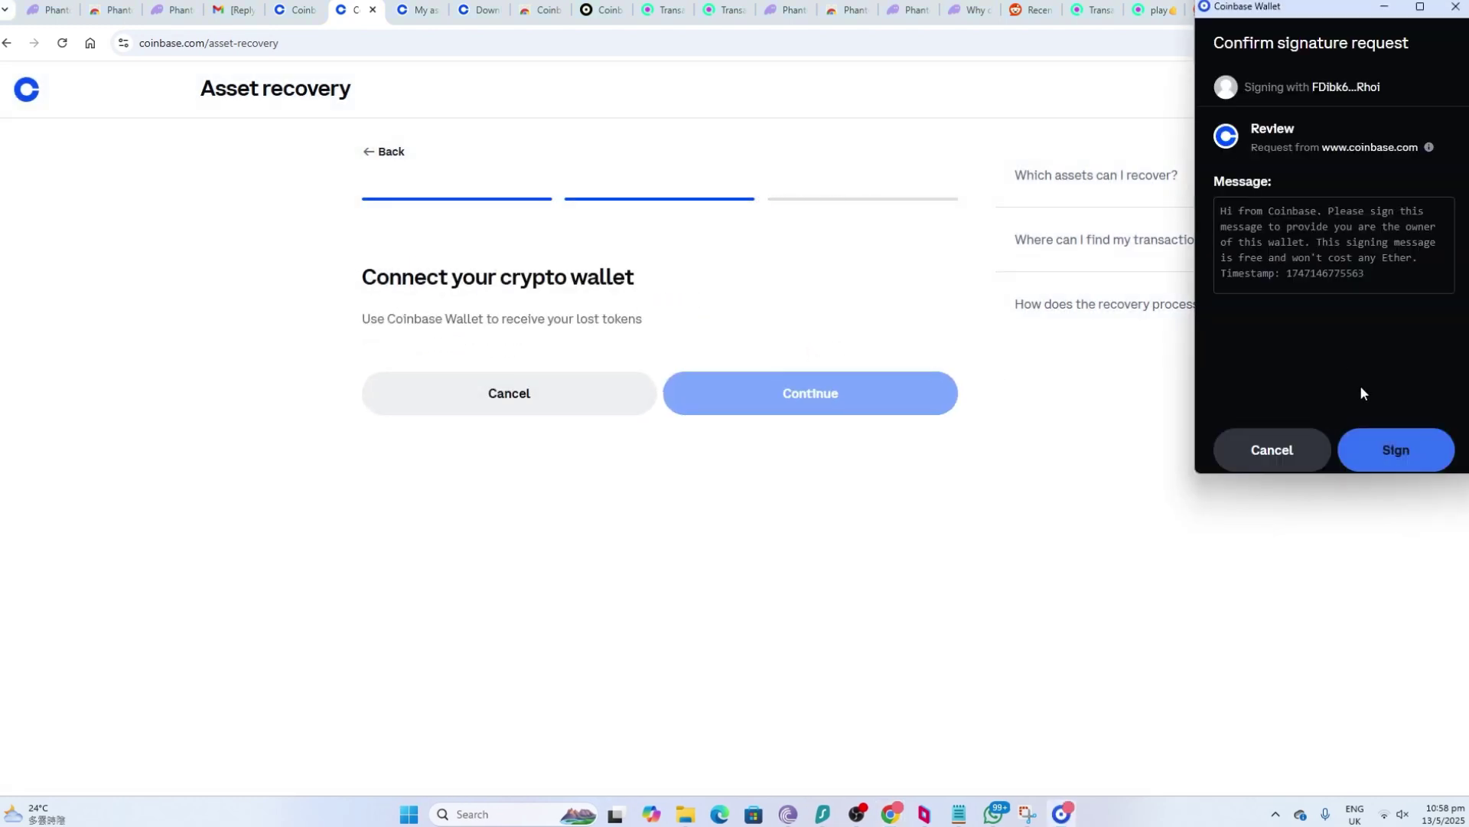
Sign the ownership message, send the 9,168.676 tokens, enter the texted 6-digit code, and finish.
{"action": "left_click", "coordinate": [1387, 445]}
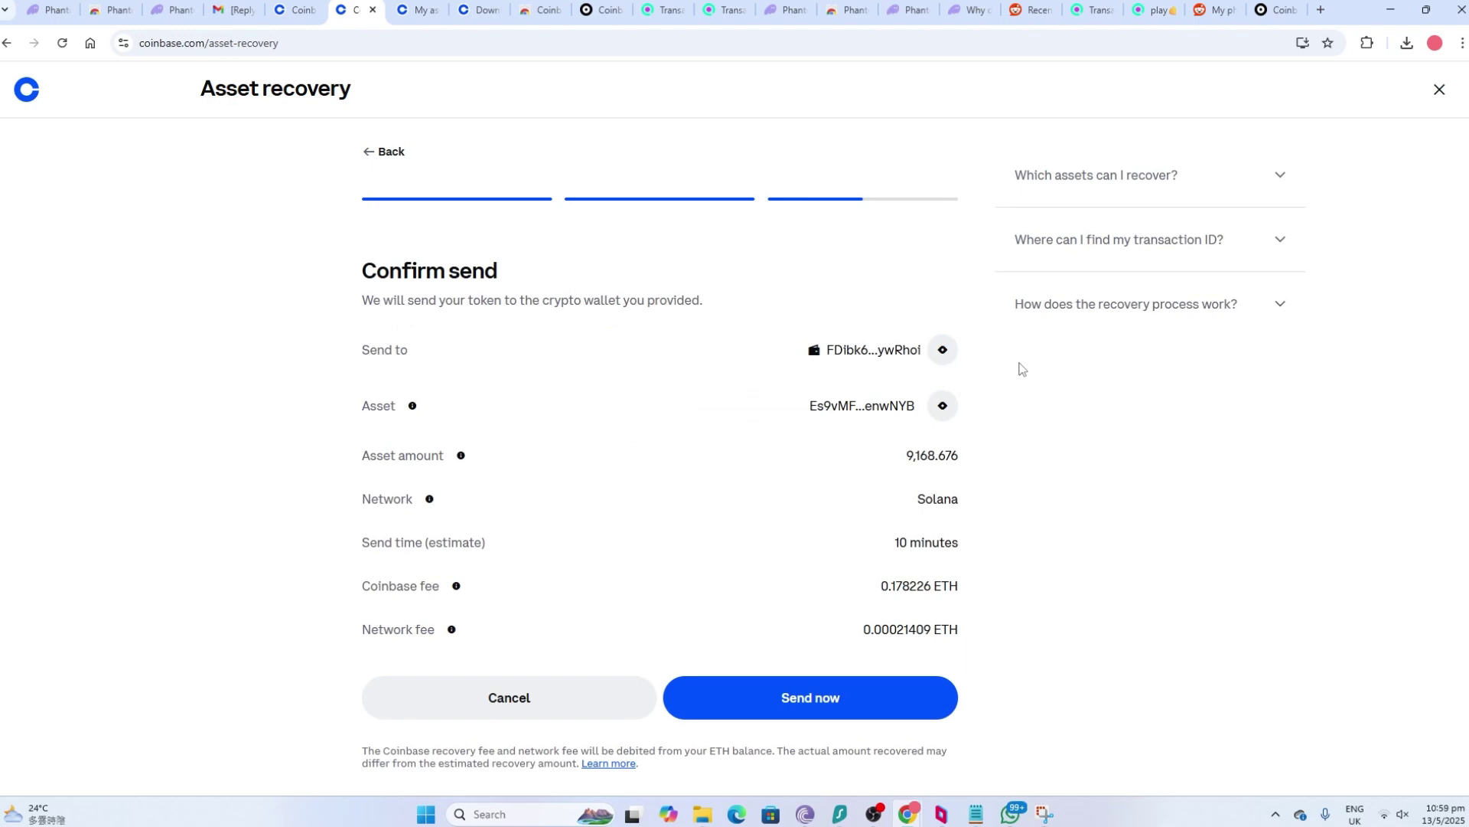
{"action": "left_click", "coordinate": [870, 700]}
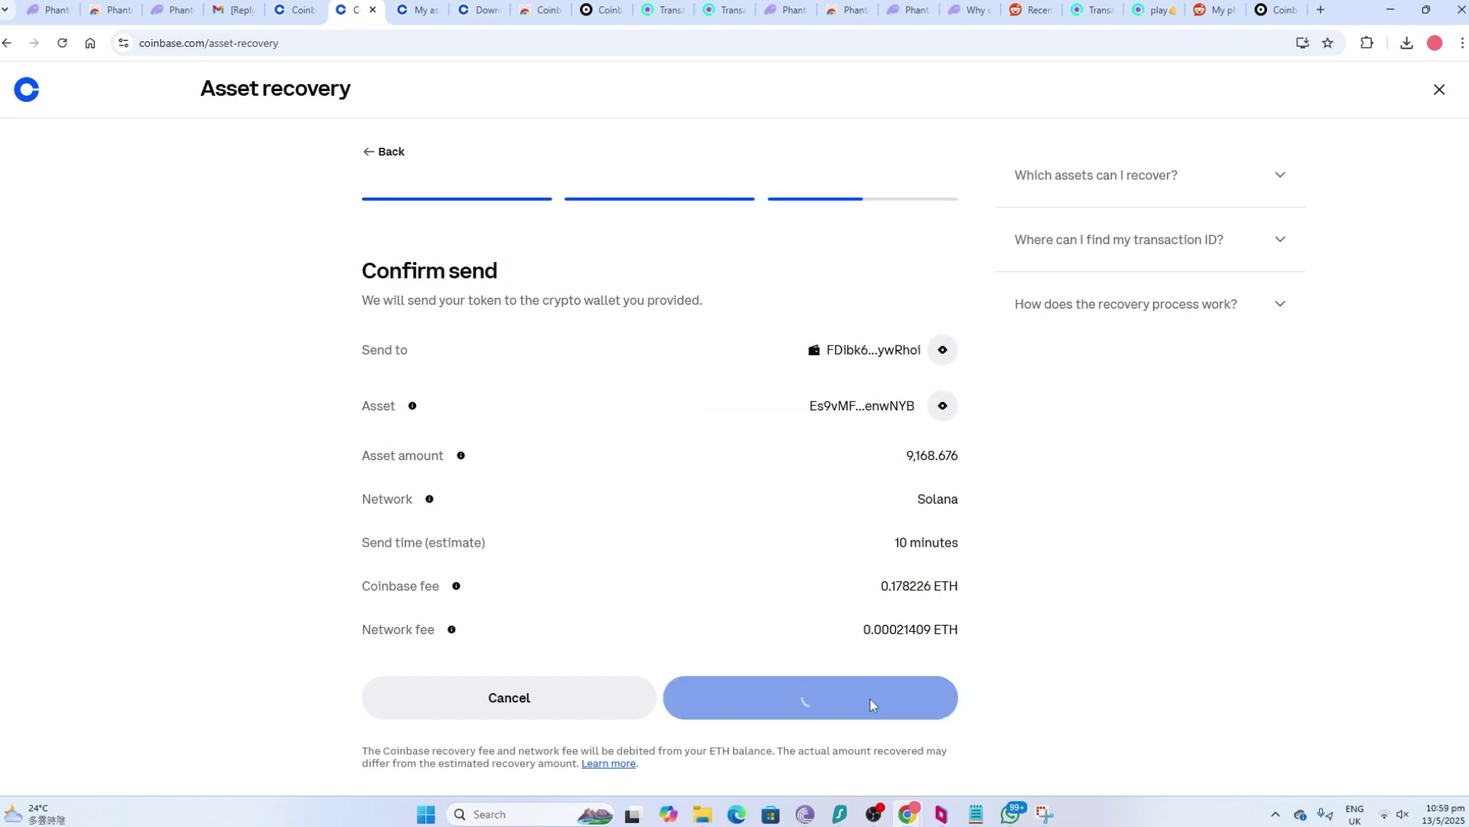
{"action": "left_click", "coordinate": [603, 337]}
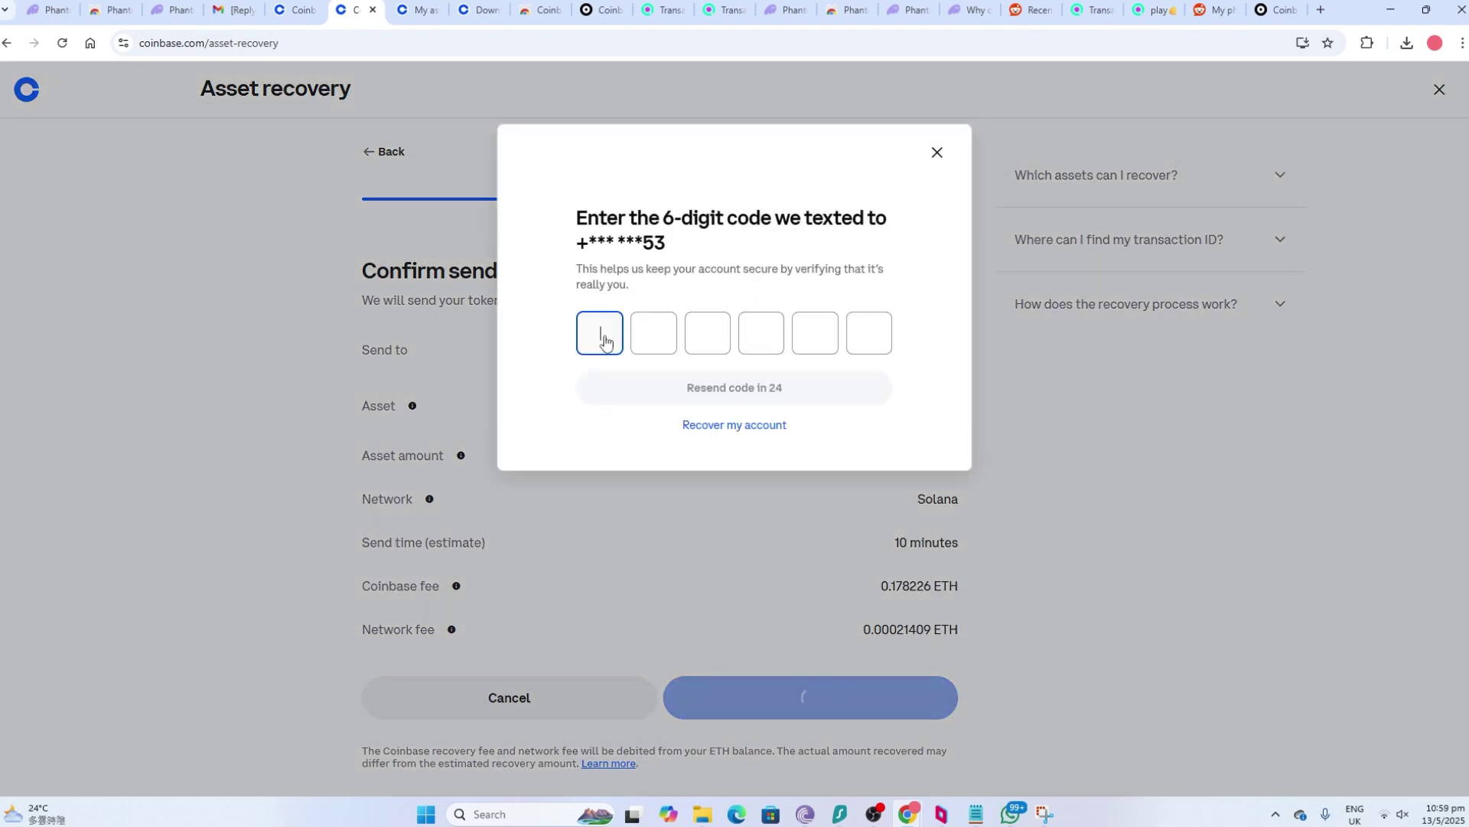
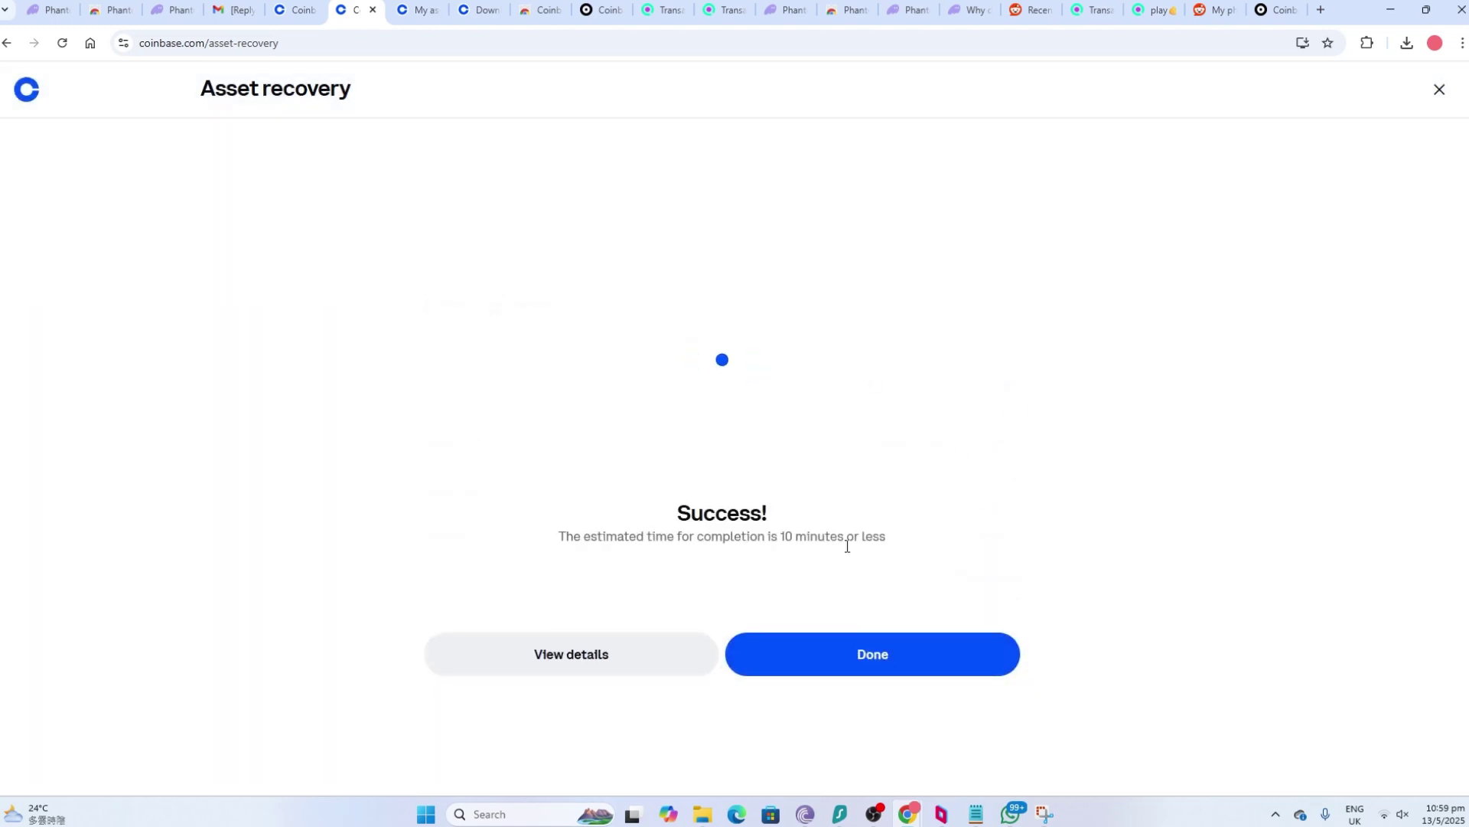
{"action": "left_click", "coordinate": [913, 654]}
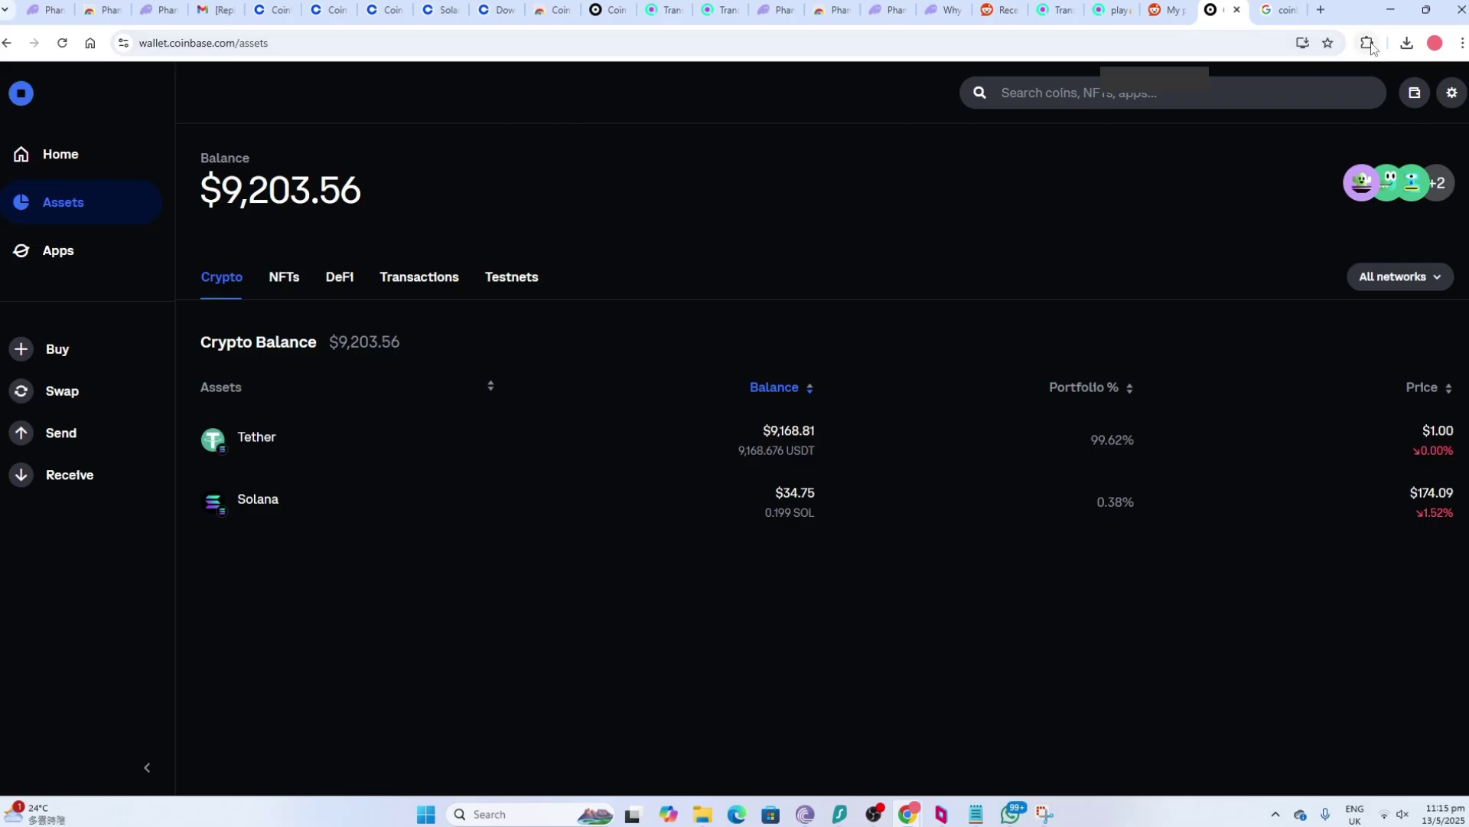
From the Coinbase Wallet extension, start a Tether send with 9168.6 USDT, within the 9,168.68 balance.
{"action": "left_click", "coordinate": [1367, 42]}
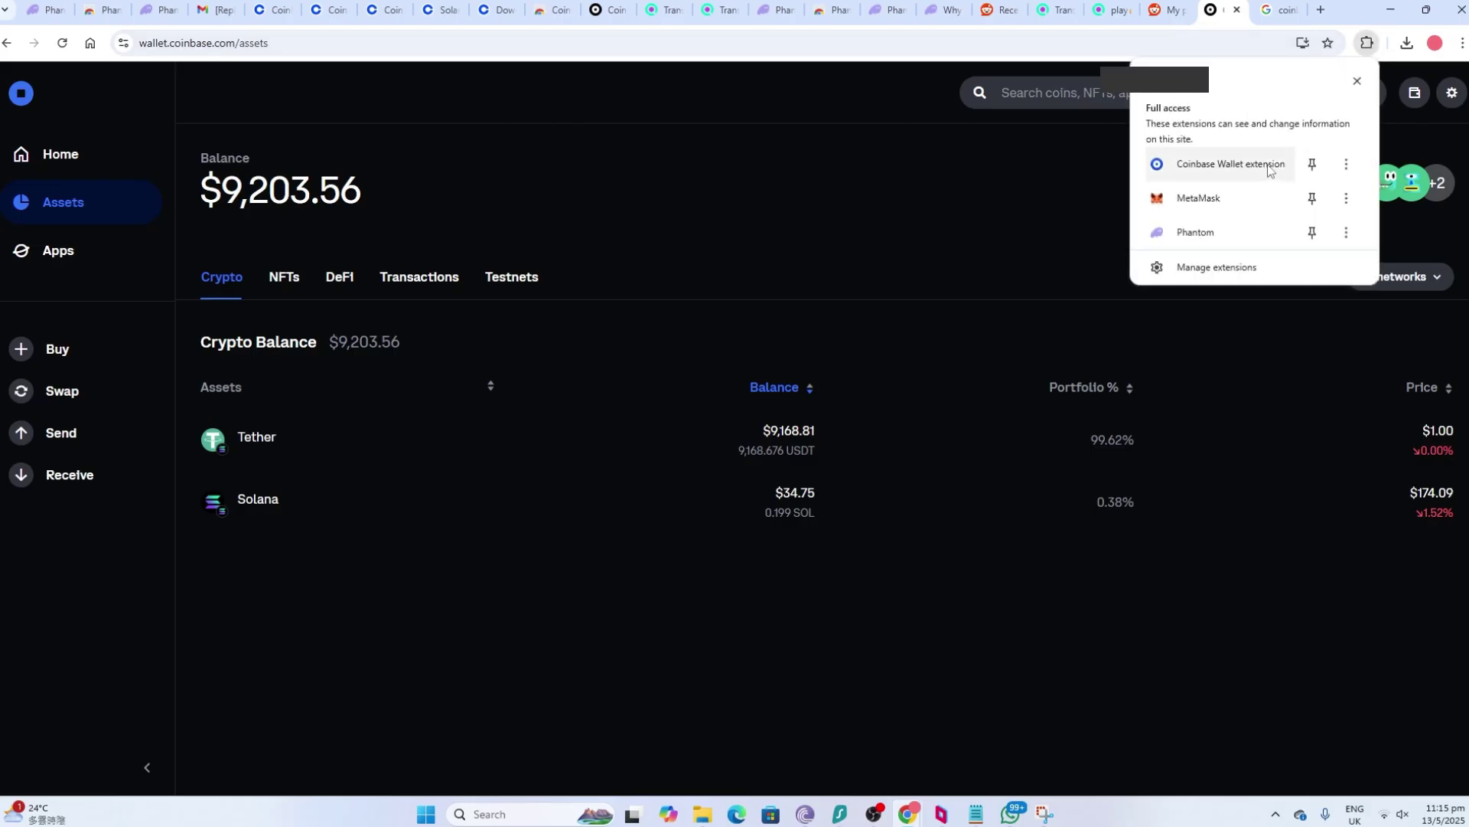
{"action": "left_click", "coordinate": [1268, 170]}
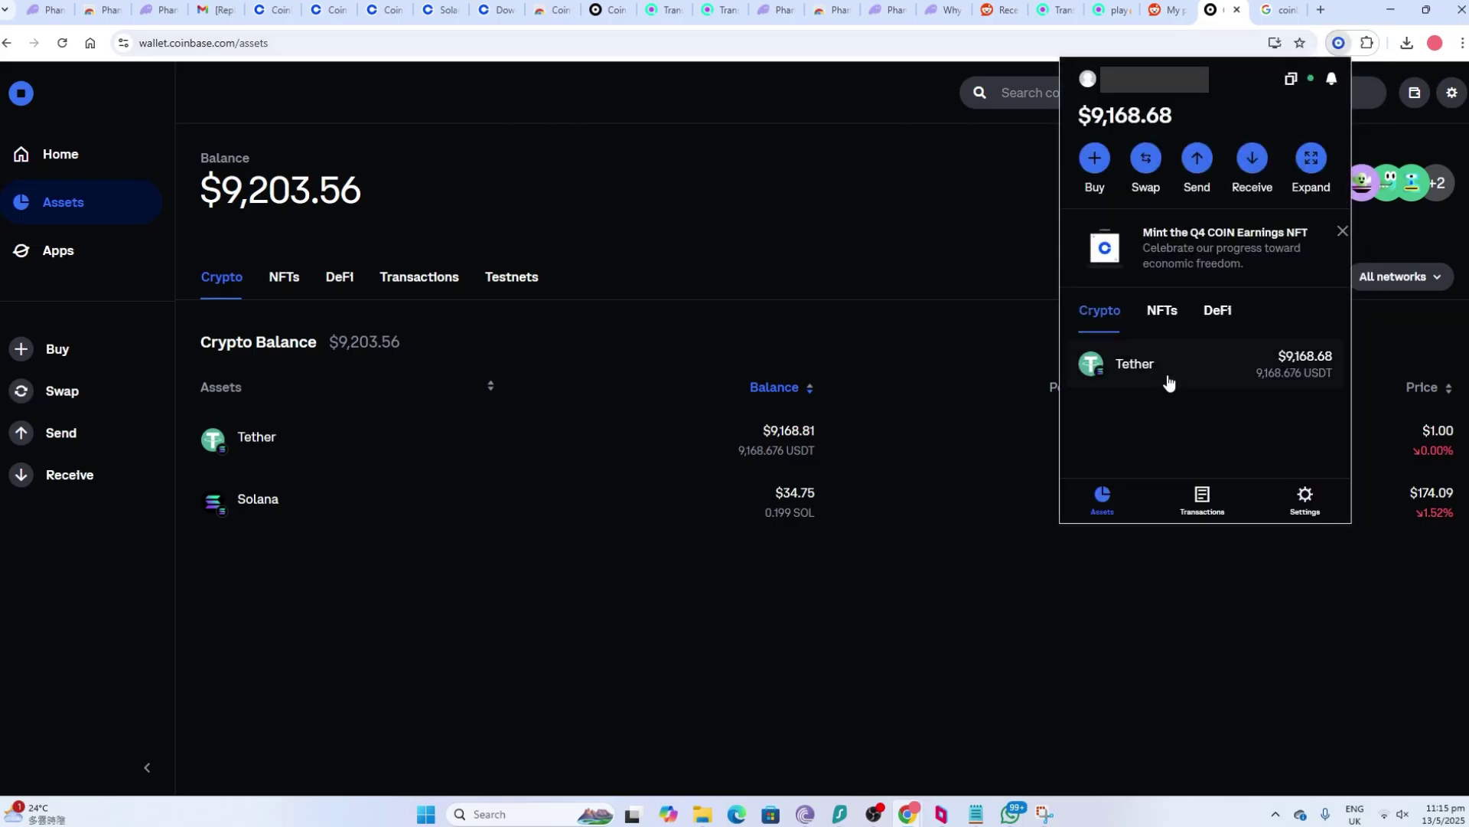
{"action": "left_click", "coordinate": [1198, 159]}
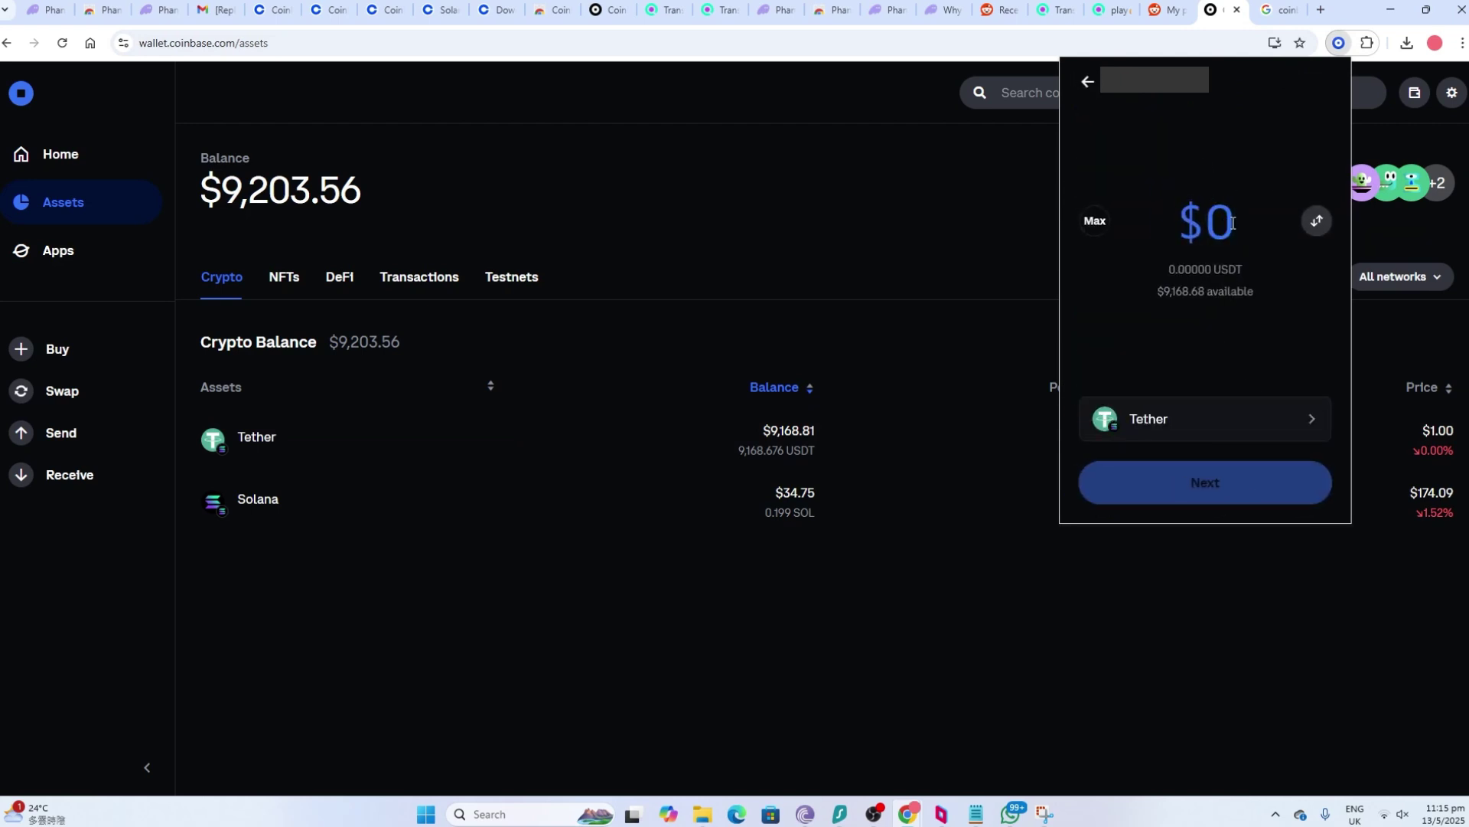
{"action": "type", "text": "9"}
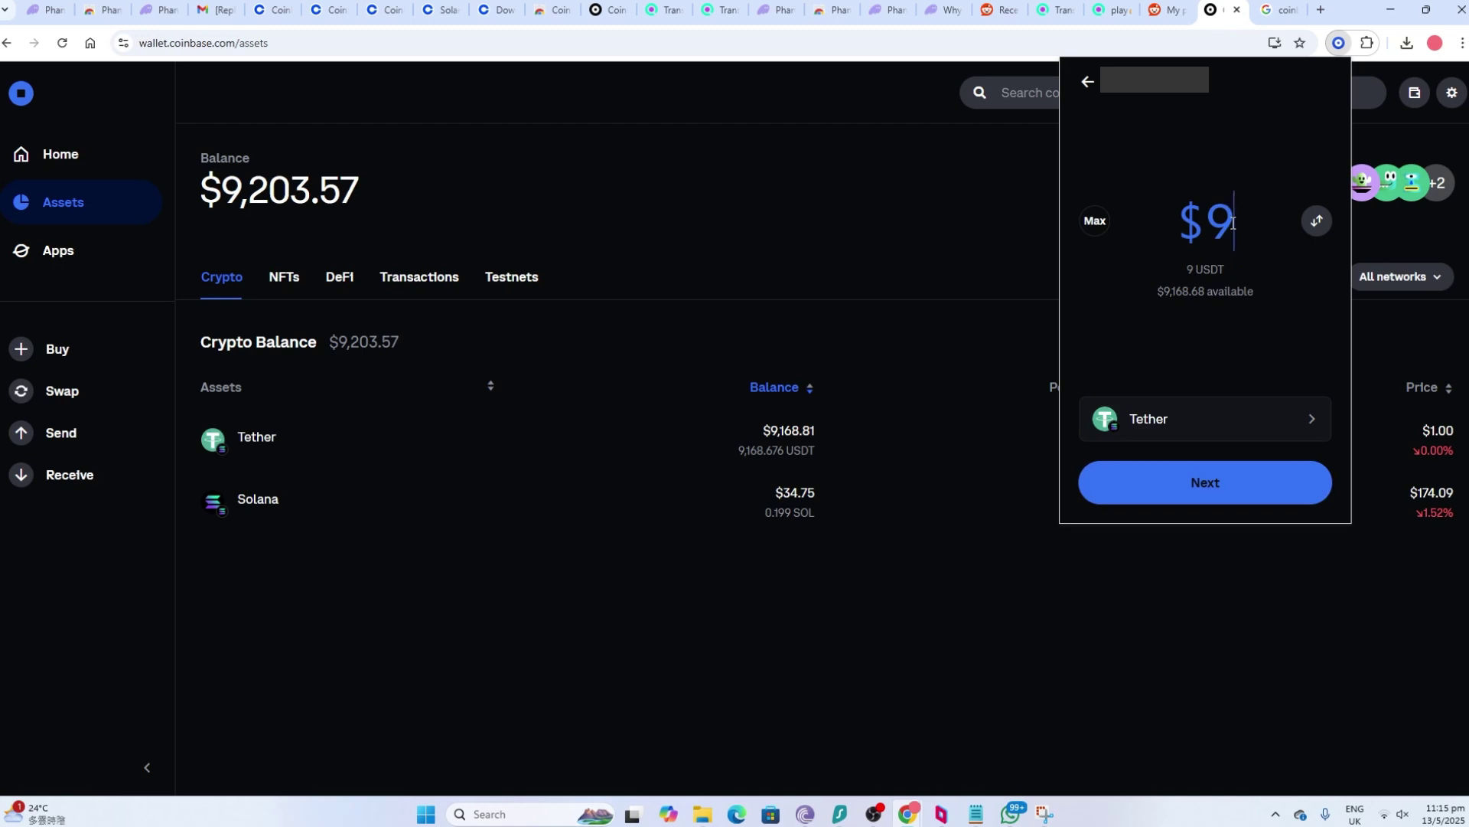
{"action": "key", "text": "BackSpace"}
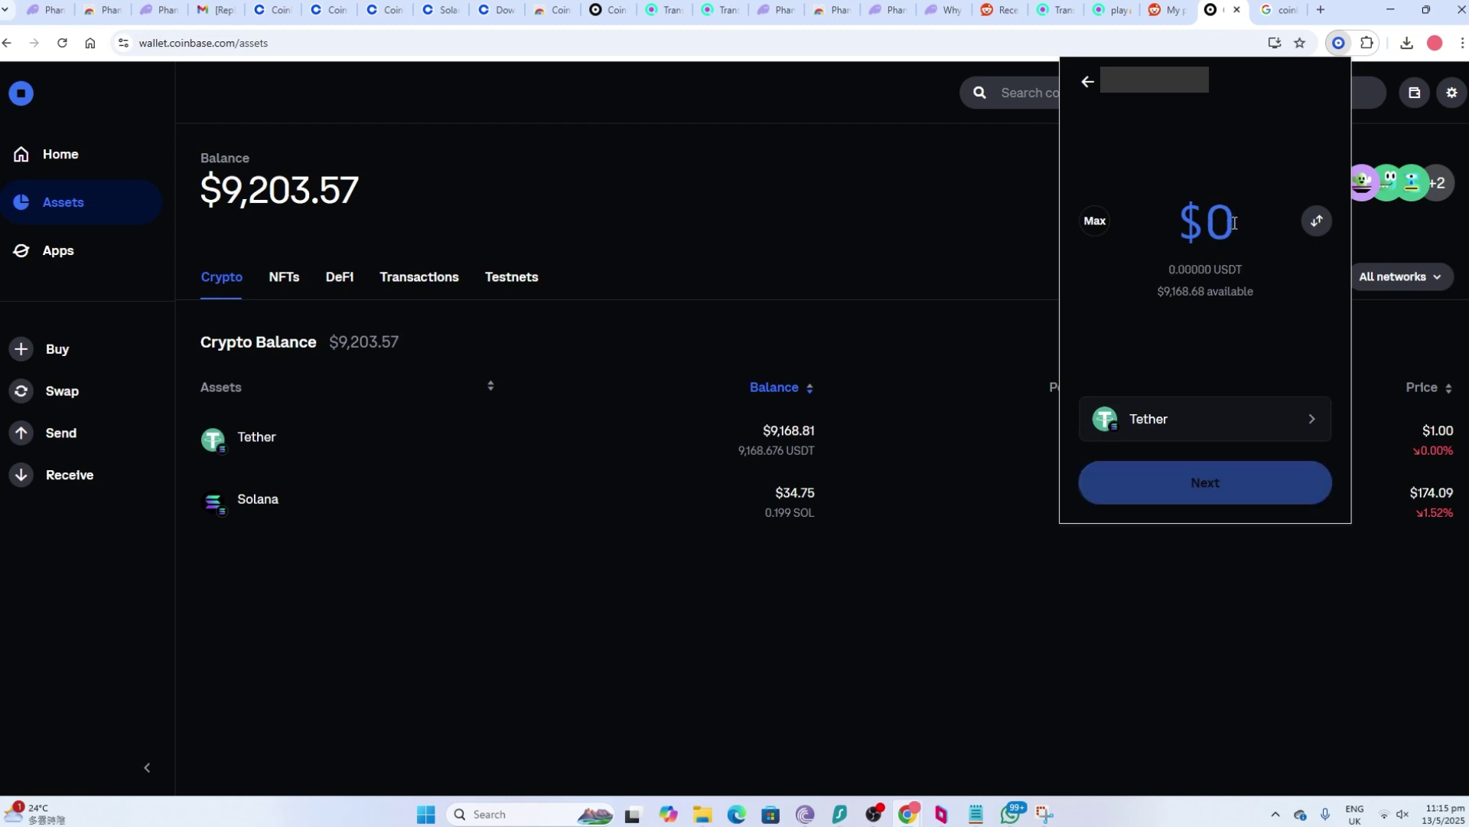
{"action": "type", "text": "9168."}
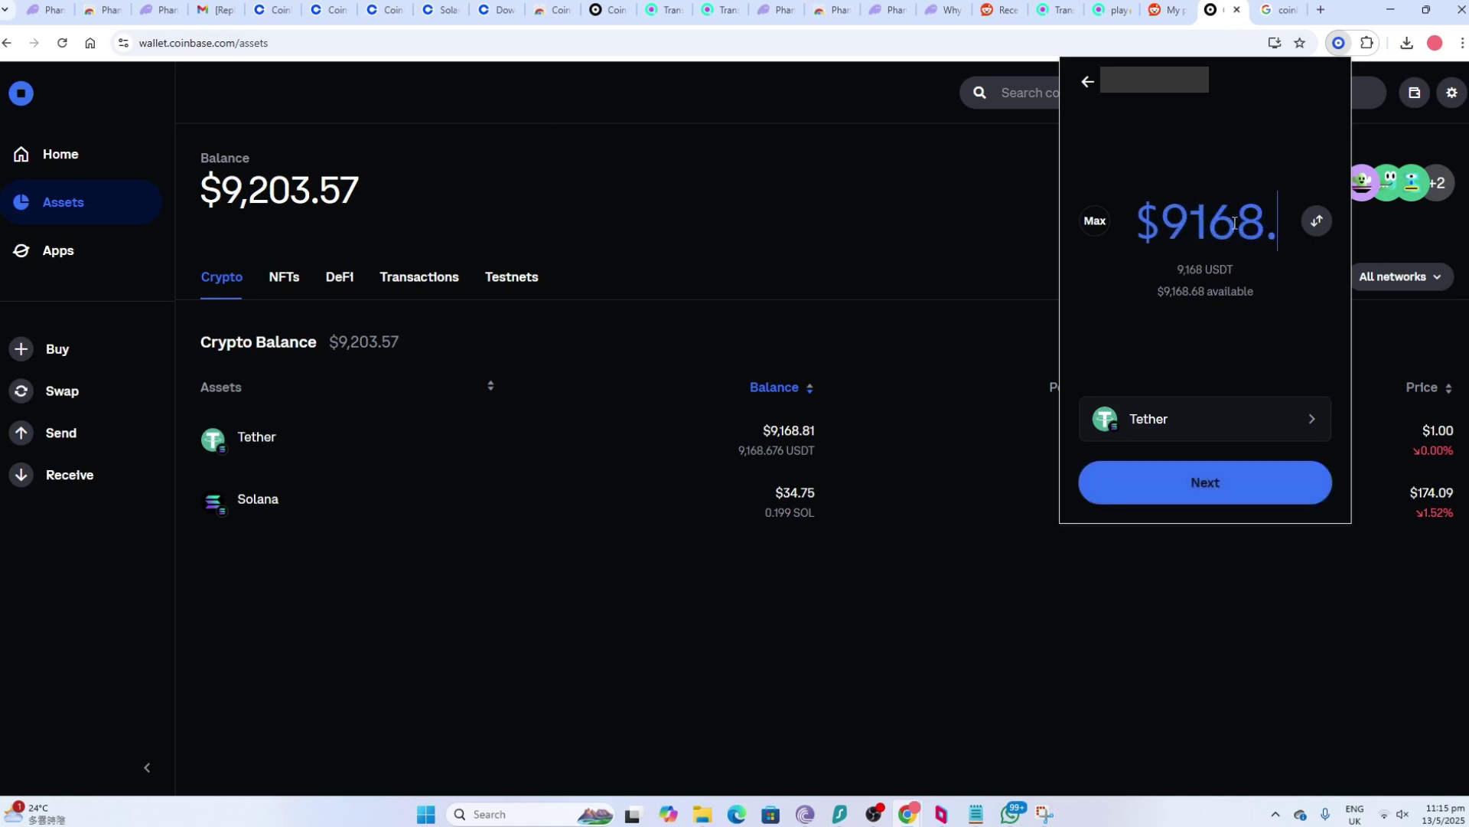
{"action": "type", "text": "68"}
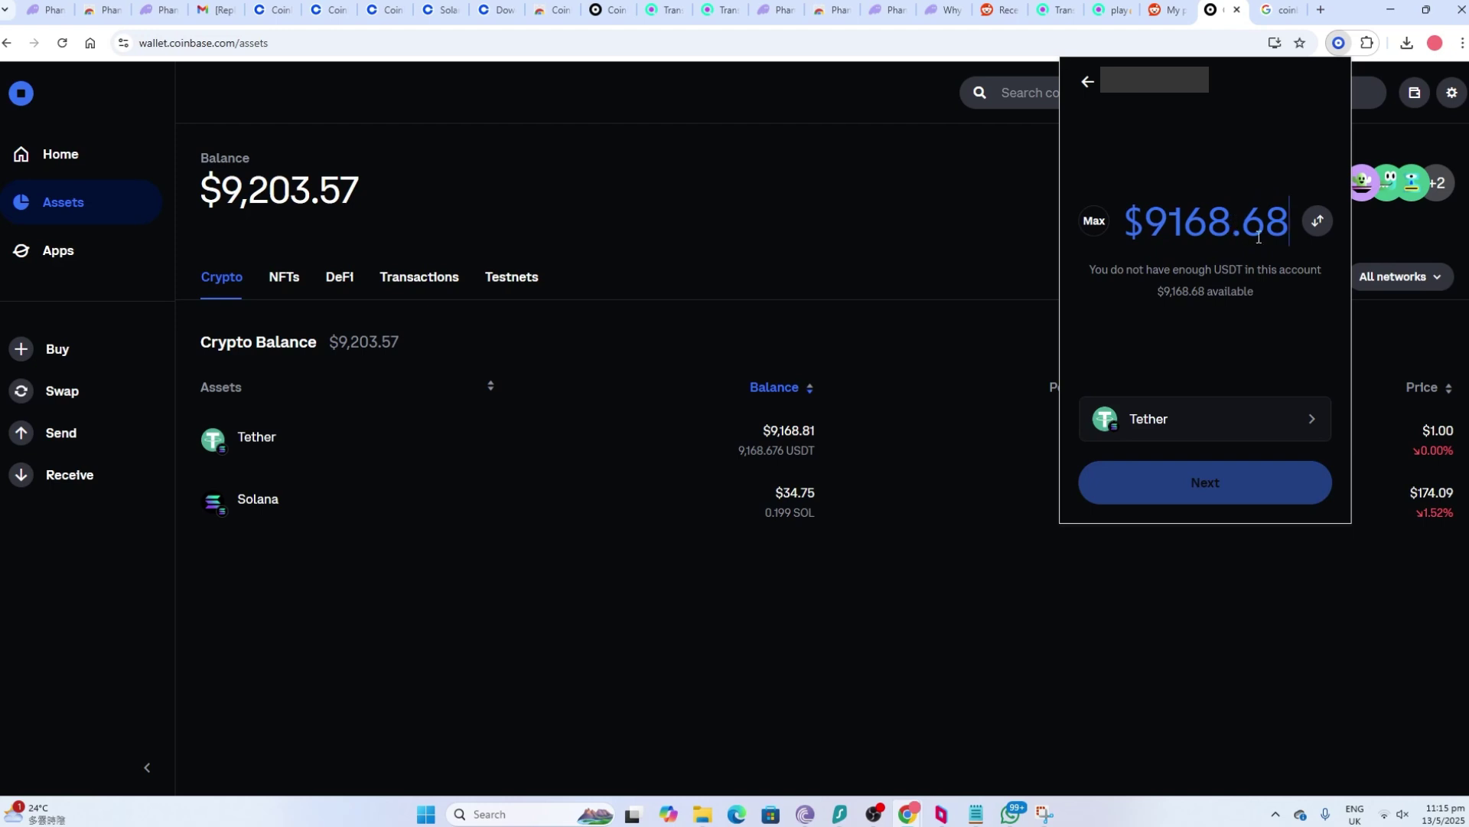
{"action": "key", "text": "BackSpace"}
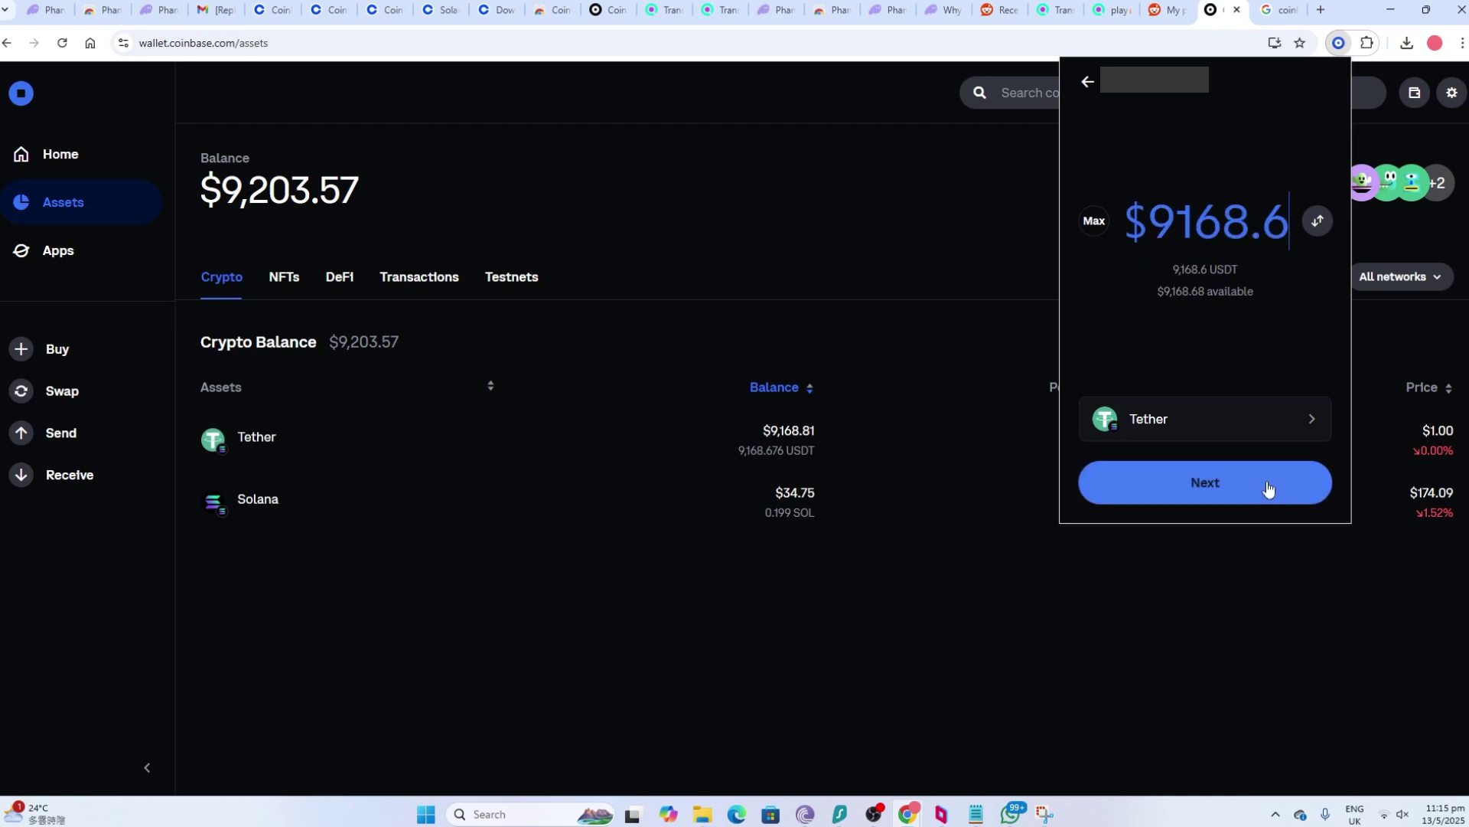